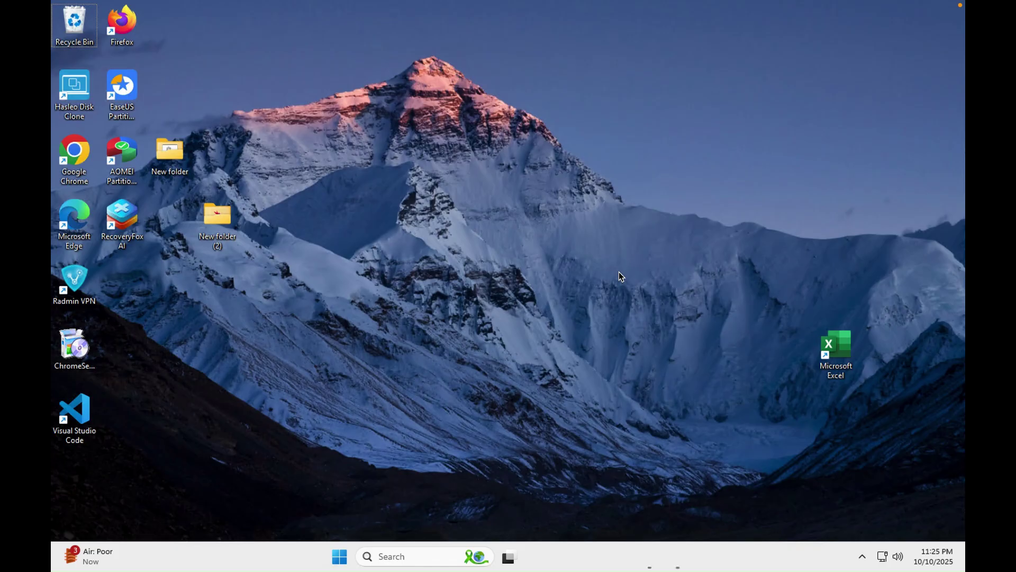
Turn off downloads from other devices in the Delivery Optimization settings under Windows Update's advanced options, and close Settings
left_click(341, 555)
type("window")
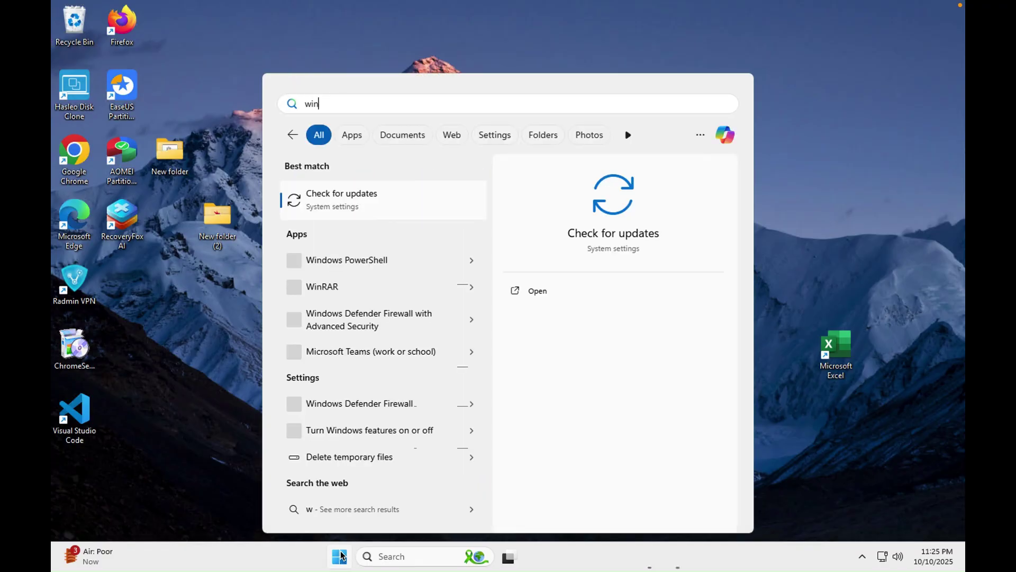
left_click(353, 201)
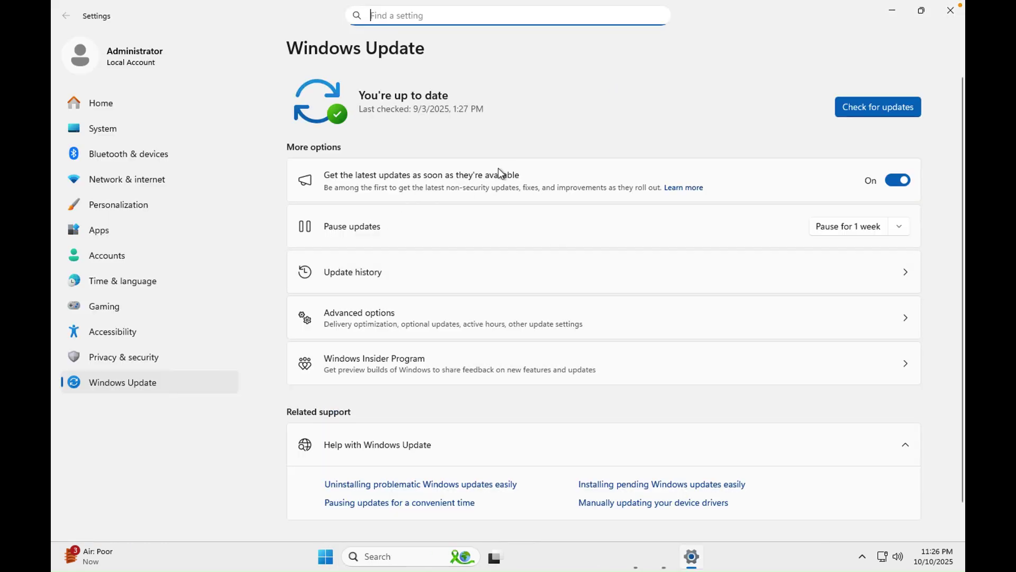
left_click(392, 315)
left_click(401, 413)
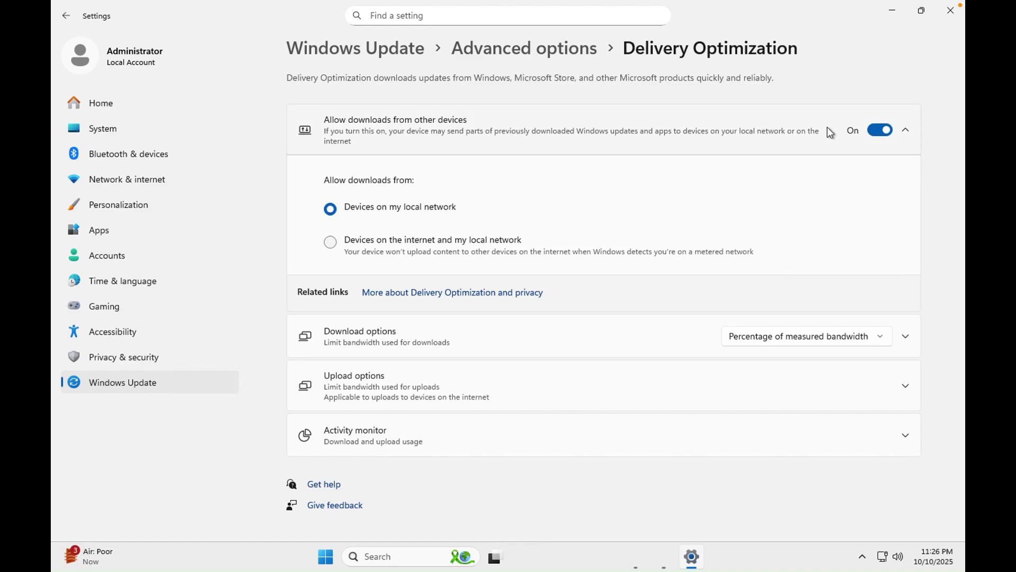
left_click(880, 130)
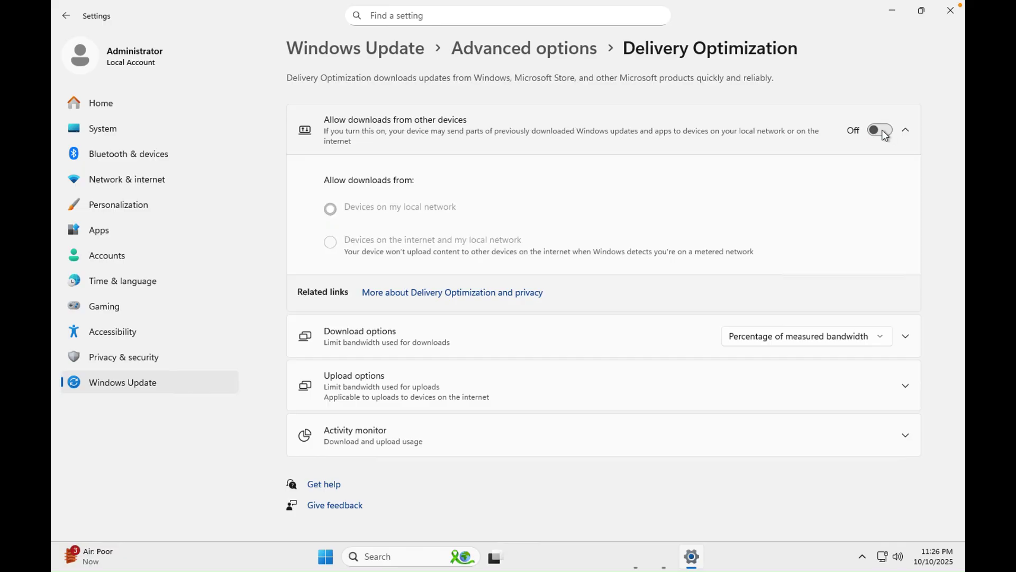
left_click(950, 10)
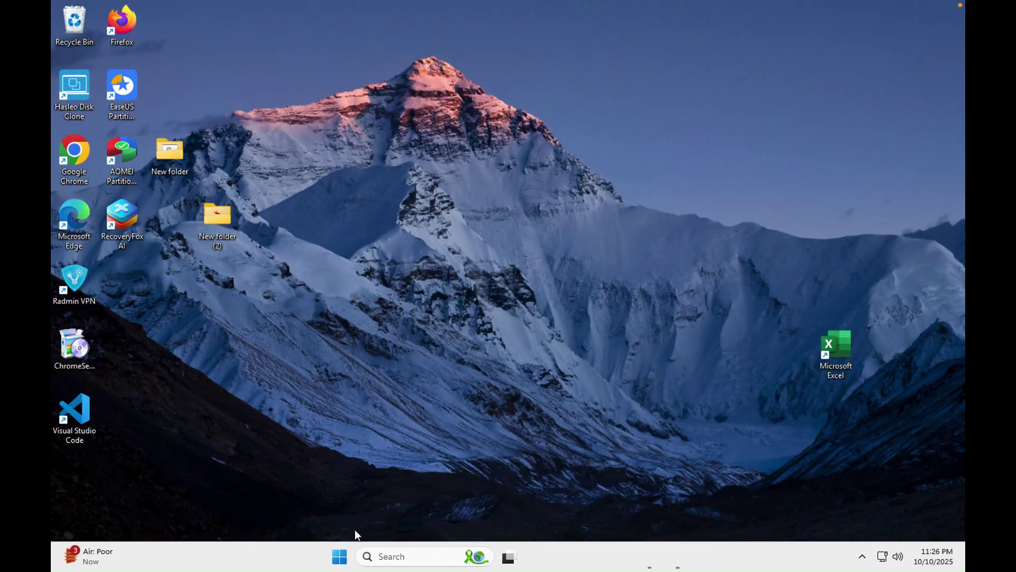
Open the Windows Services console
left_click(340, 559)
type("services")
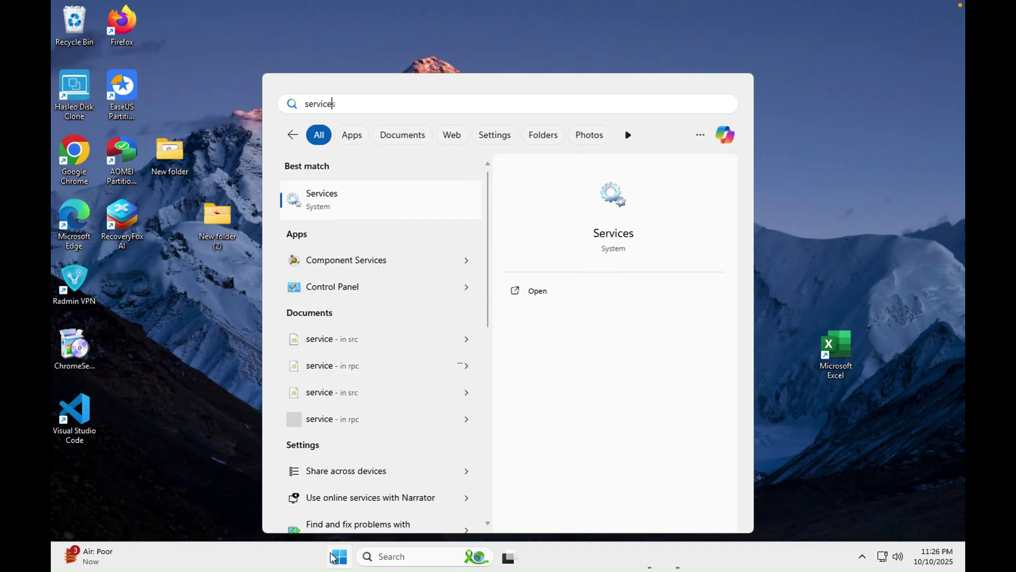
key("Return")
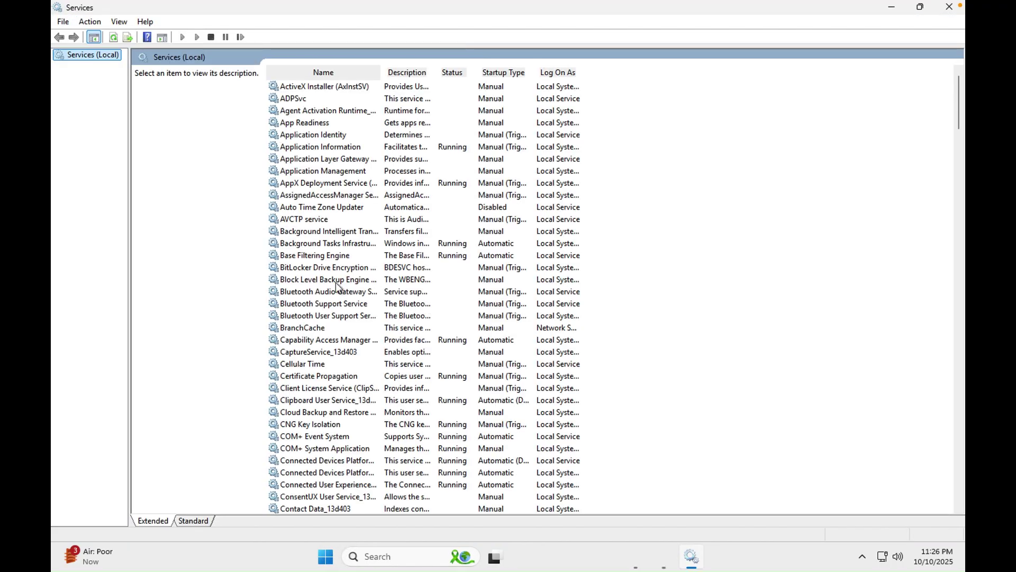
Set the startup type of the Windows Mobile Hotspot Service to Disabled and apply the change
left_click(335, 280)
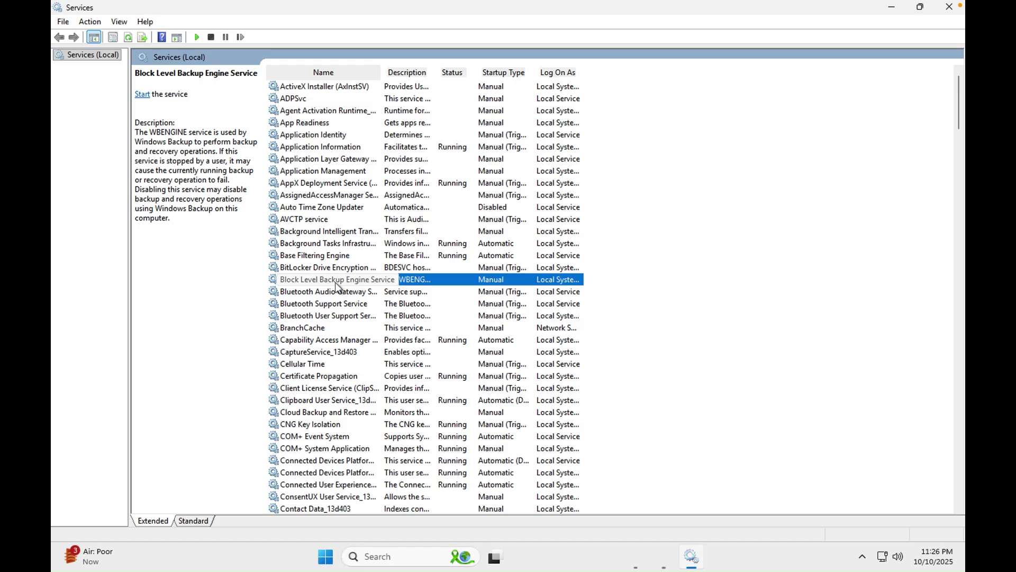
type("win")
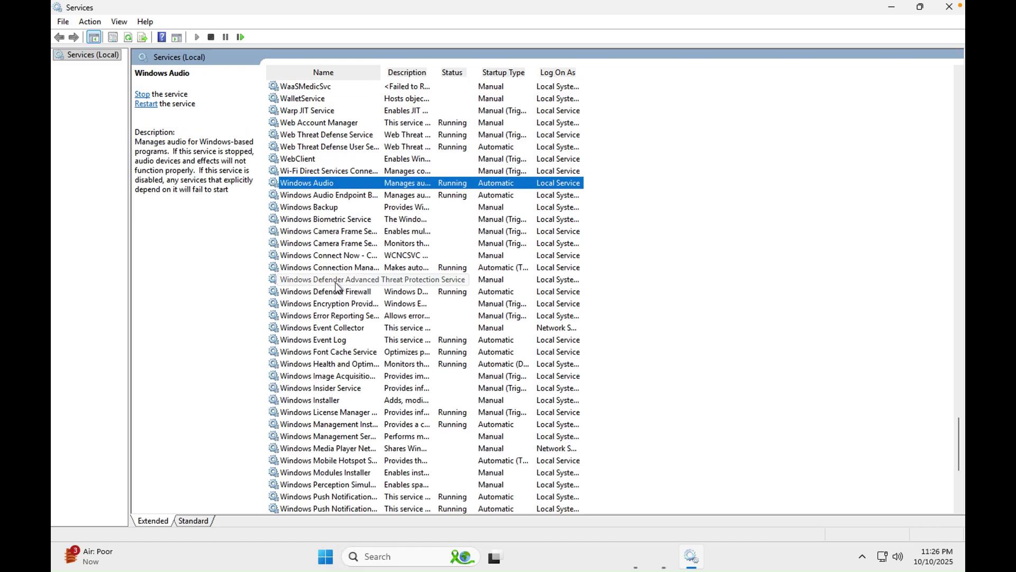
key("Down")
key("Down")
key("Down")
key("Down")
key("Down")
key("Down")
key("Down")
key("Down")
key("Down")
key("Down")
key("Down")
key("Down")
key("Down")
key("Down")
key("Down")
key("Down")
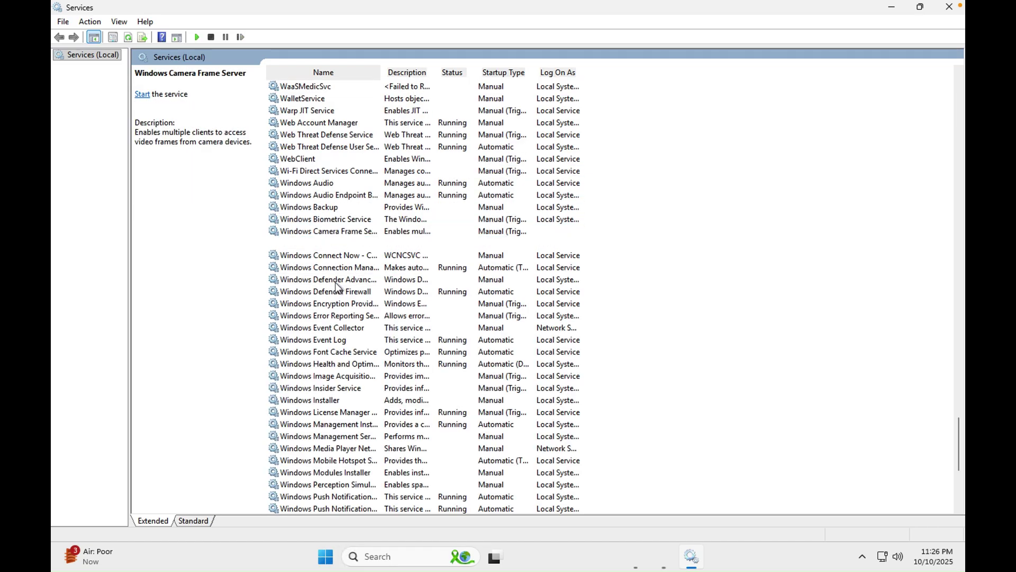
key("Down")
key("Down")
key("Down")
key("Down")
key("Down")
key("Down")
key("Down")
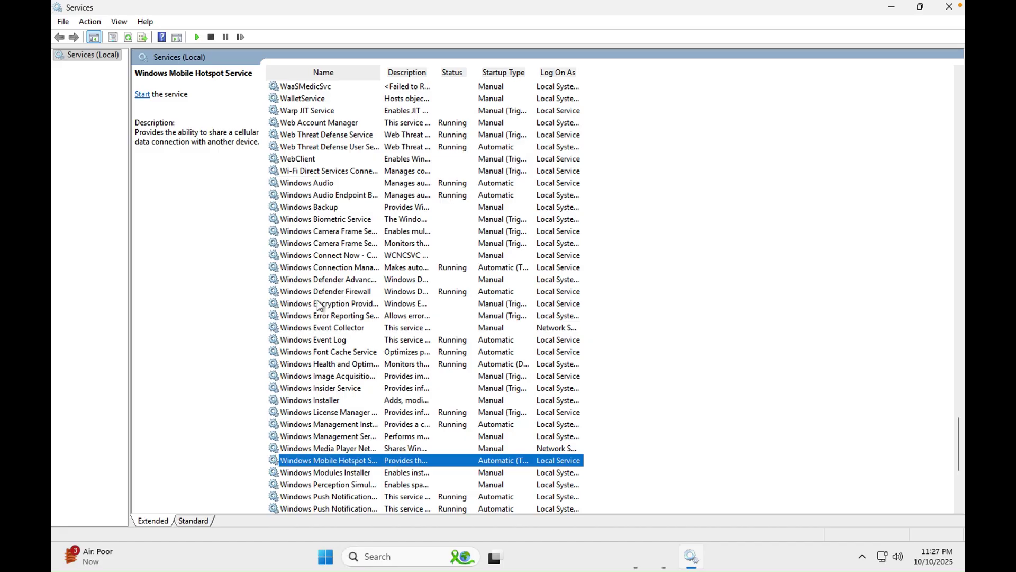
right_click(335, 458)
left_click(371, 429)
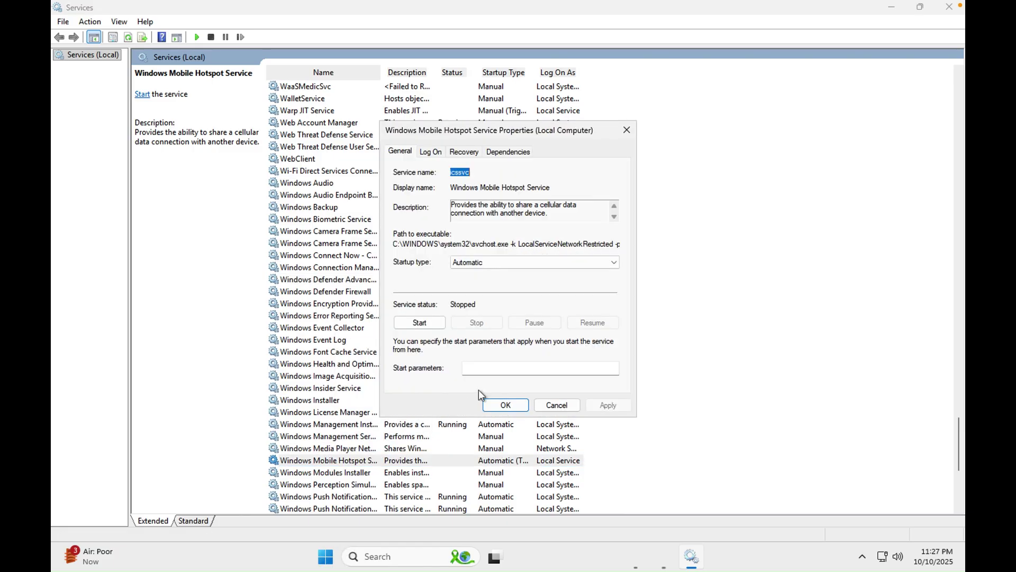
left_click(498, 260)
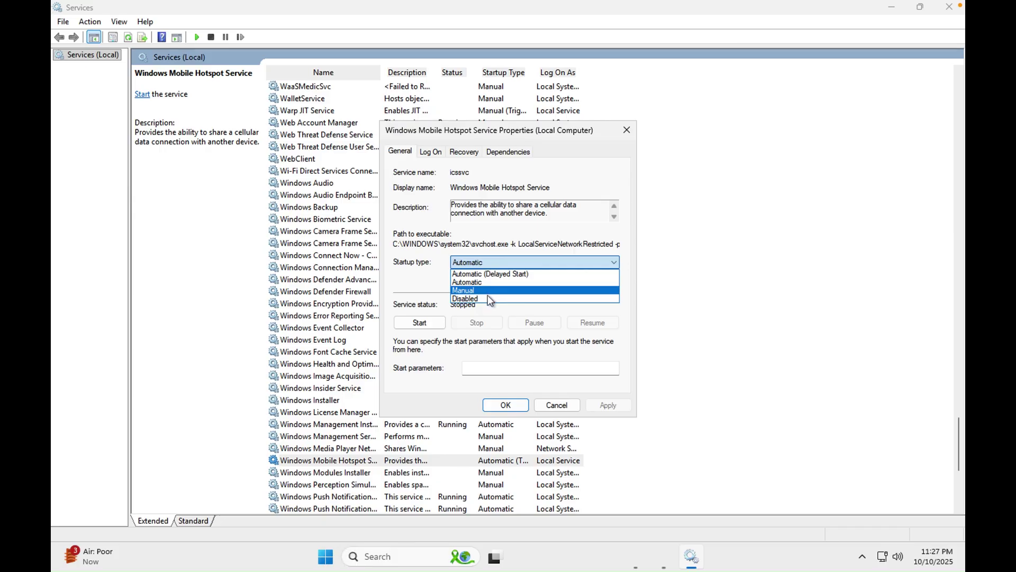
left_click(486, 298)
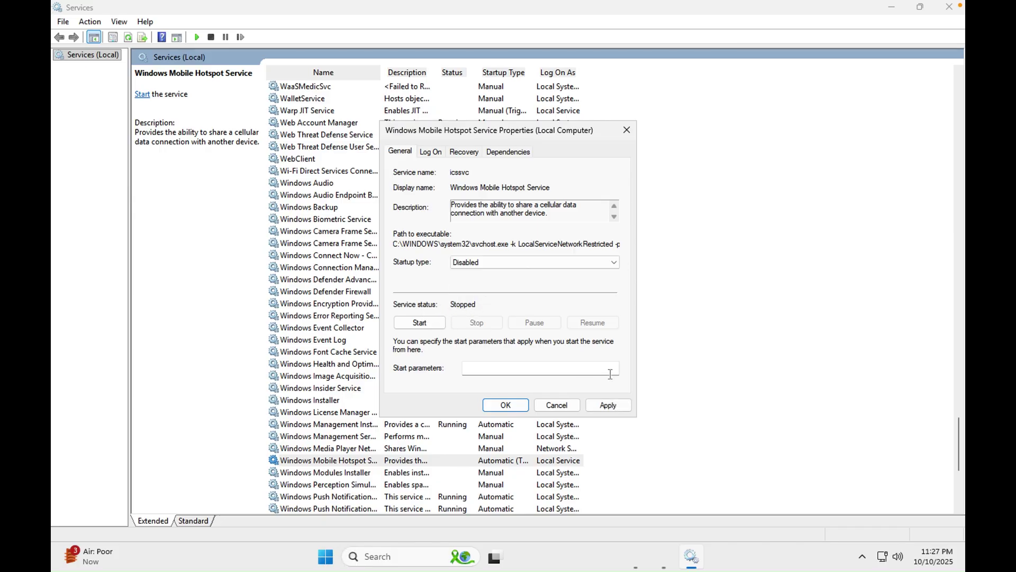
left_click(608, 406)
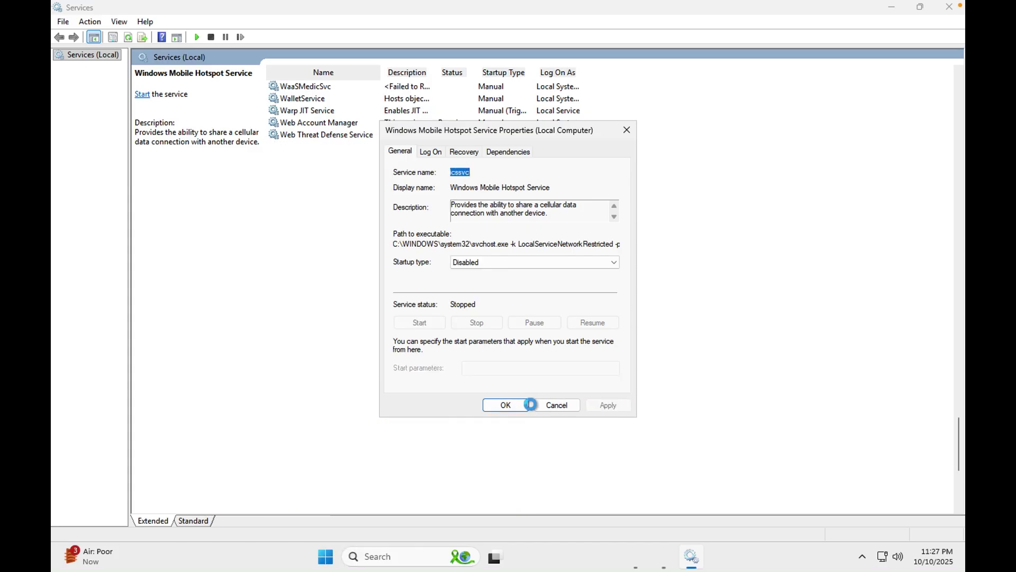
left_click(509, 405)
Stop the Connected User Experiences and Telemetry service
left_click(337, 241)
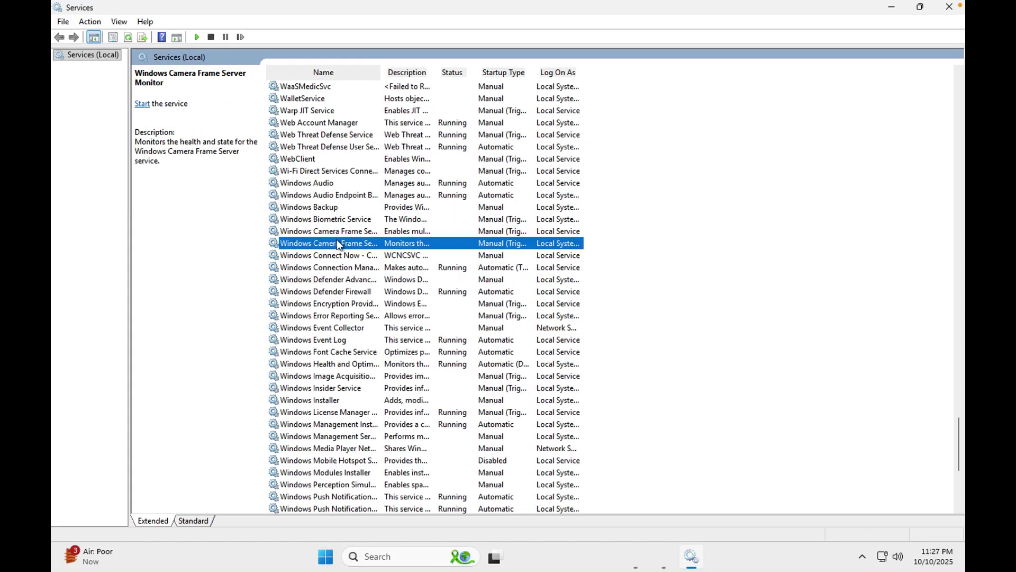
key("c")
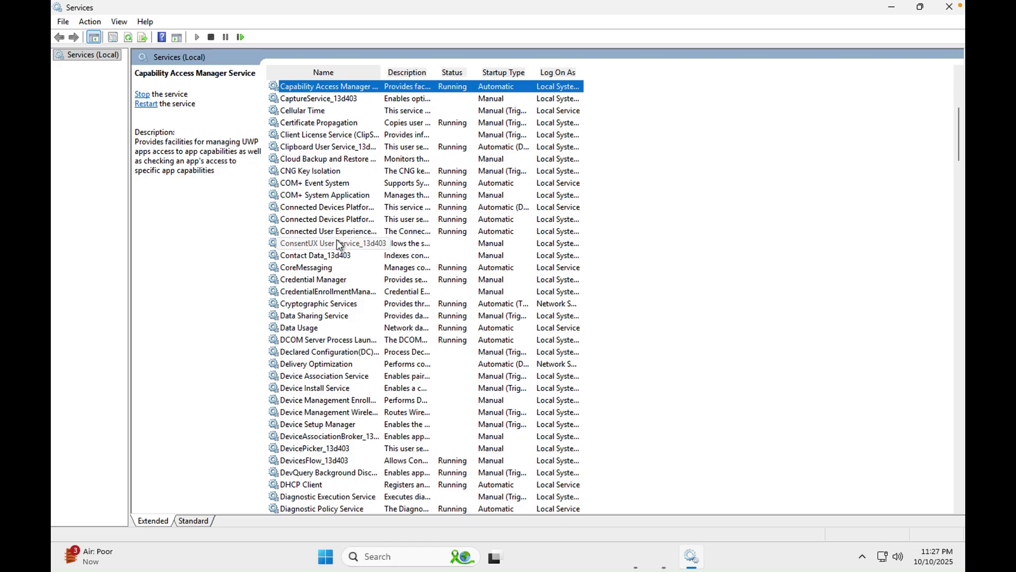
key("Down")
key("Down")
key("Down")
key("Down")
key("Down")
key("Down")
key("Down")
key("Down")
key("Down")
key("Down")
key("Down")
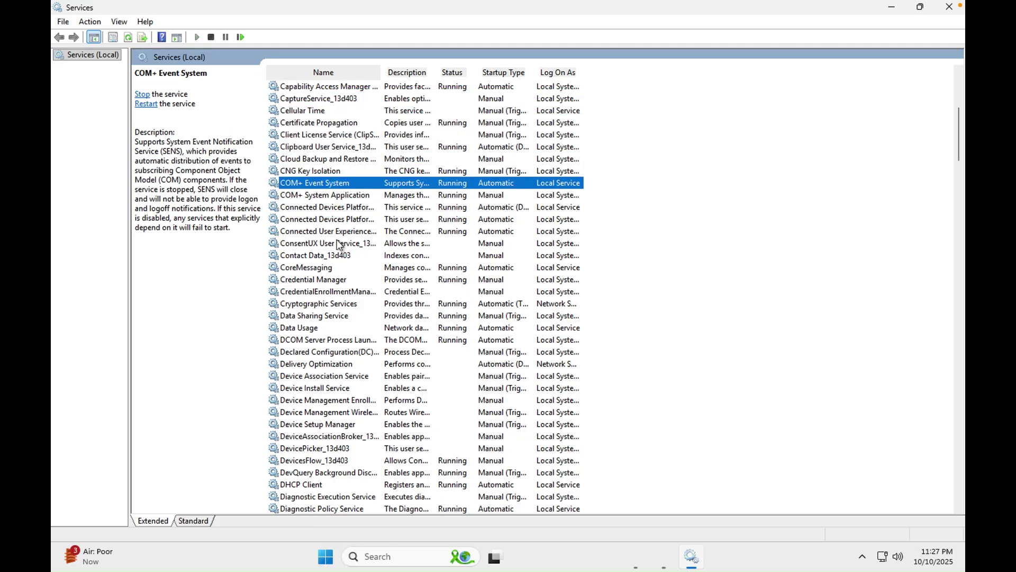
key("Down")
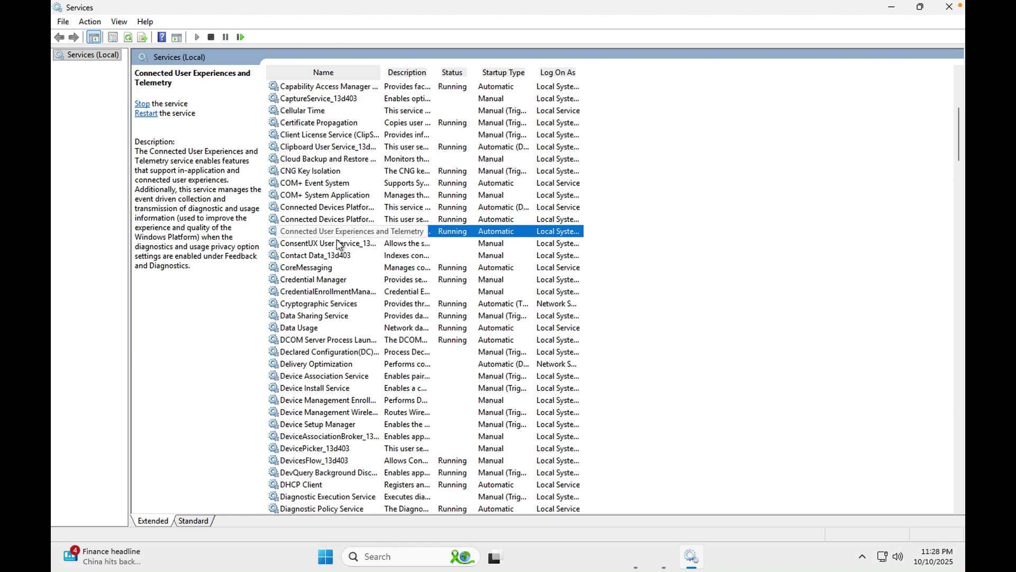
right_click(349, 232)
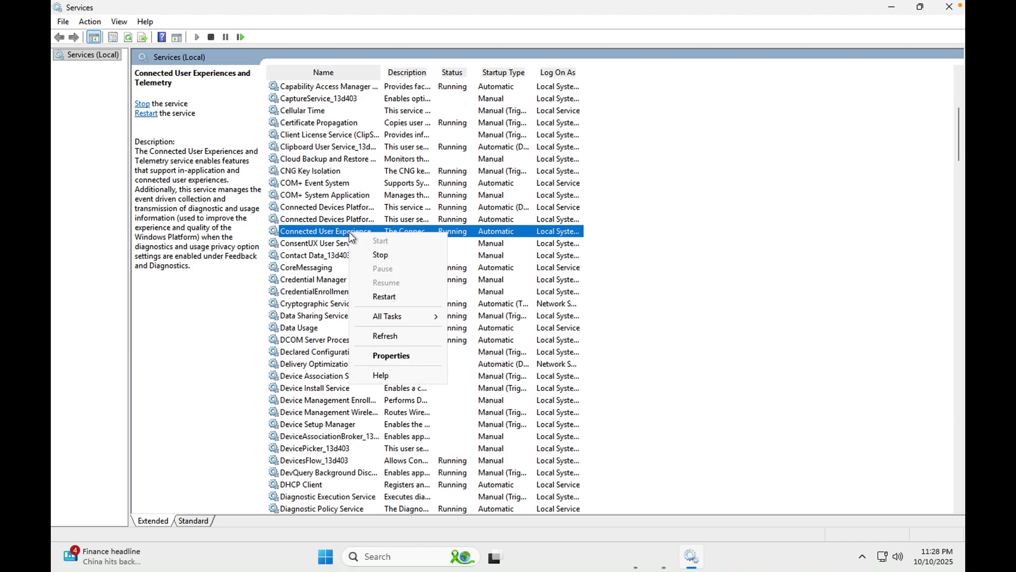
left_click(377, 256)
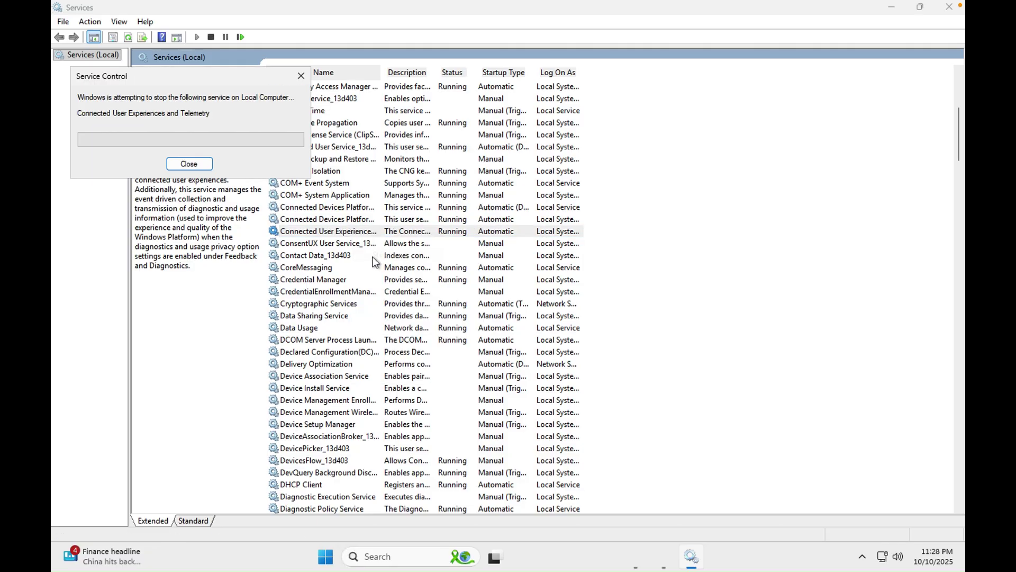
Set the startup type of the Connected User Experiences and Telemetry service to Disabled and apply the change
right_click(348, 230)
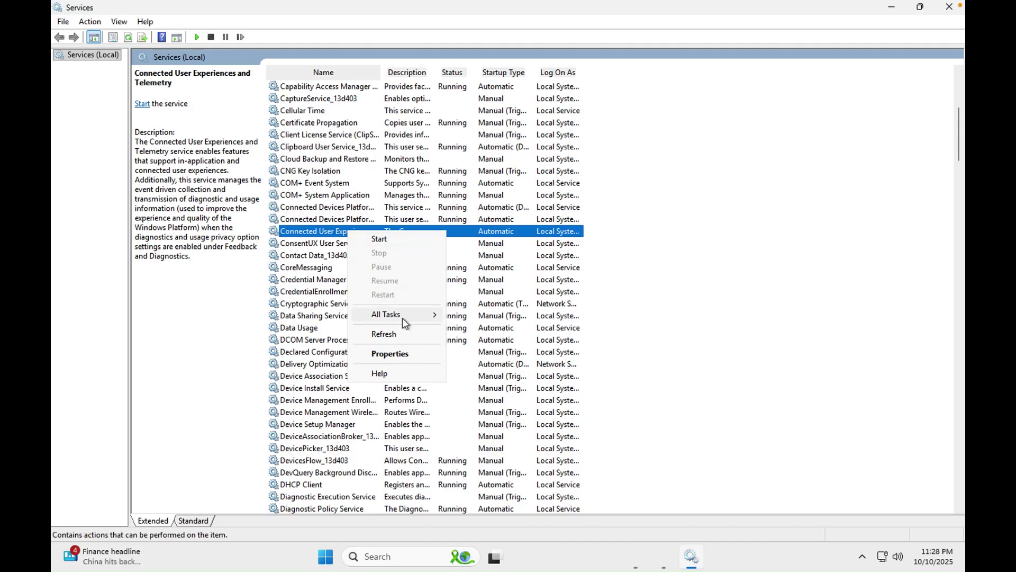
left_click(397, 354)
left_click(501, 262)
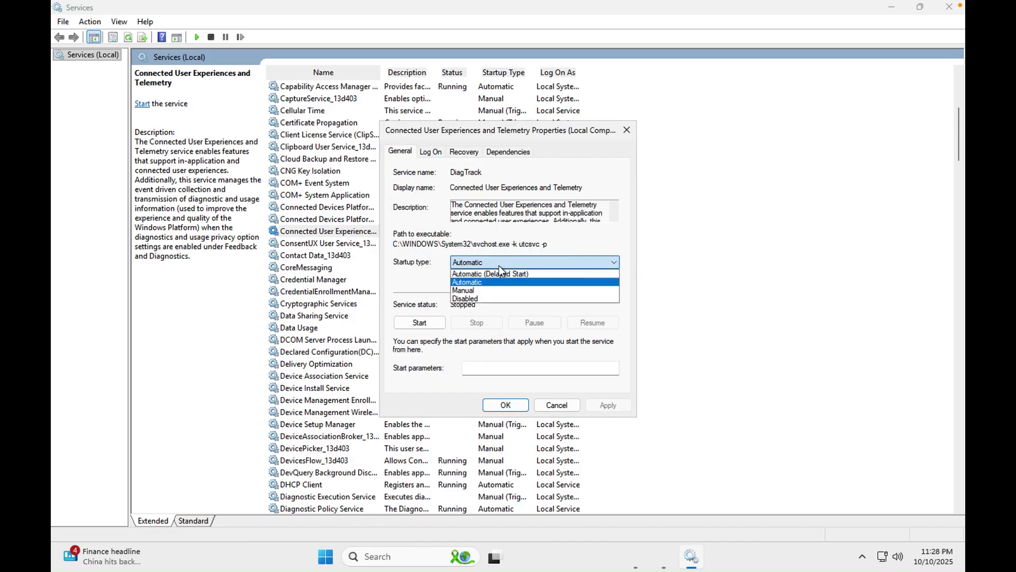
left_click(491, 298)
left_click(609, 404)
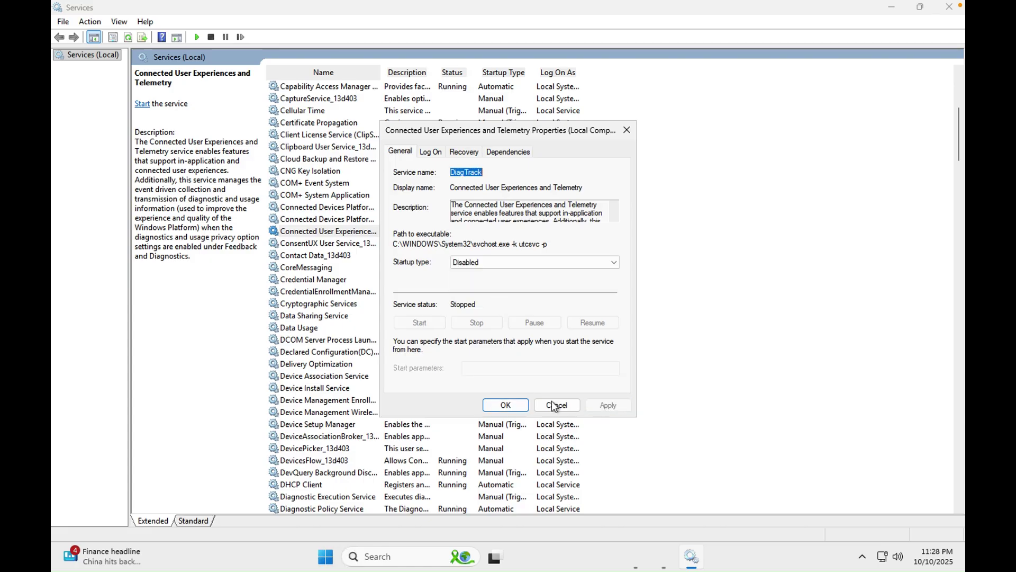
left_click(506, 404)
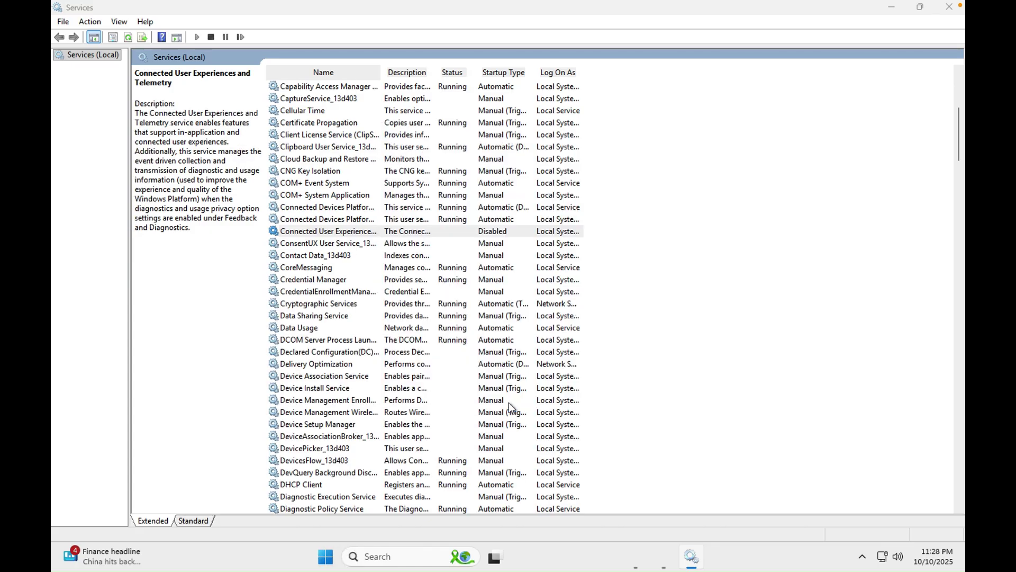
Set the startup type of the Windows Error Reporting Service to Disabled and apply the change
left_click(322, 256)
key("w")
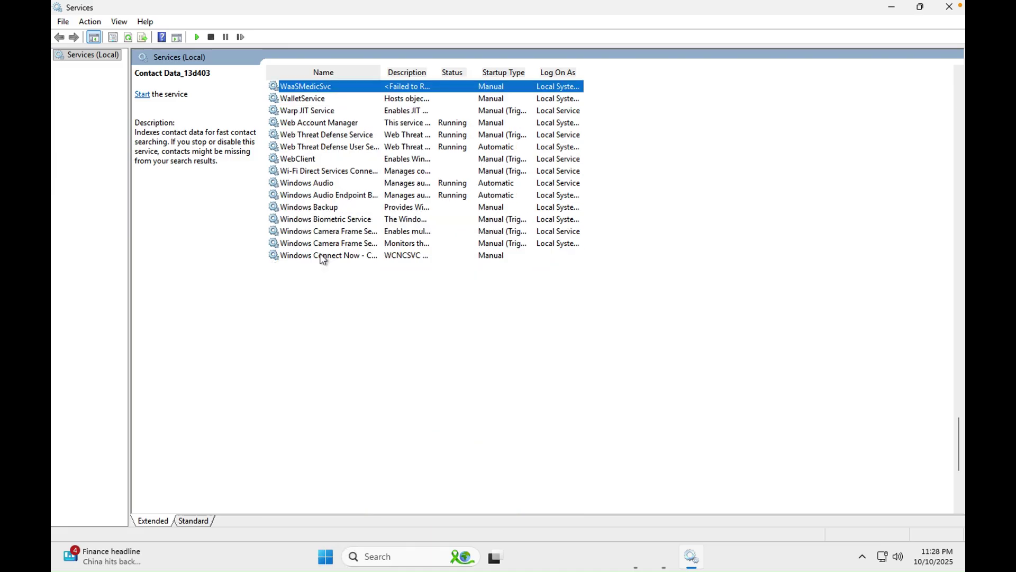
key("Down")
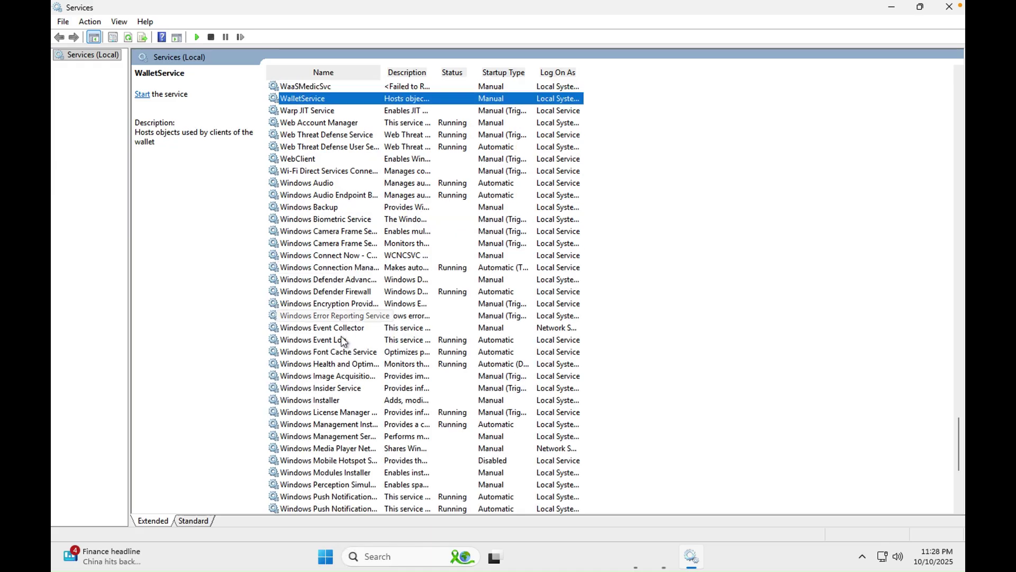
left_click(339, 316)
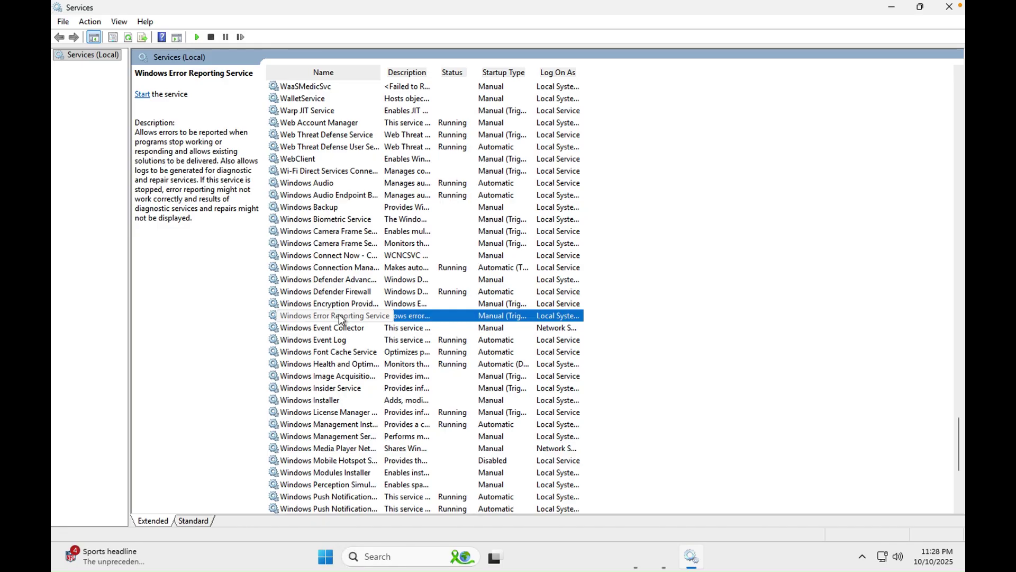
right_click(339, 316)
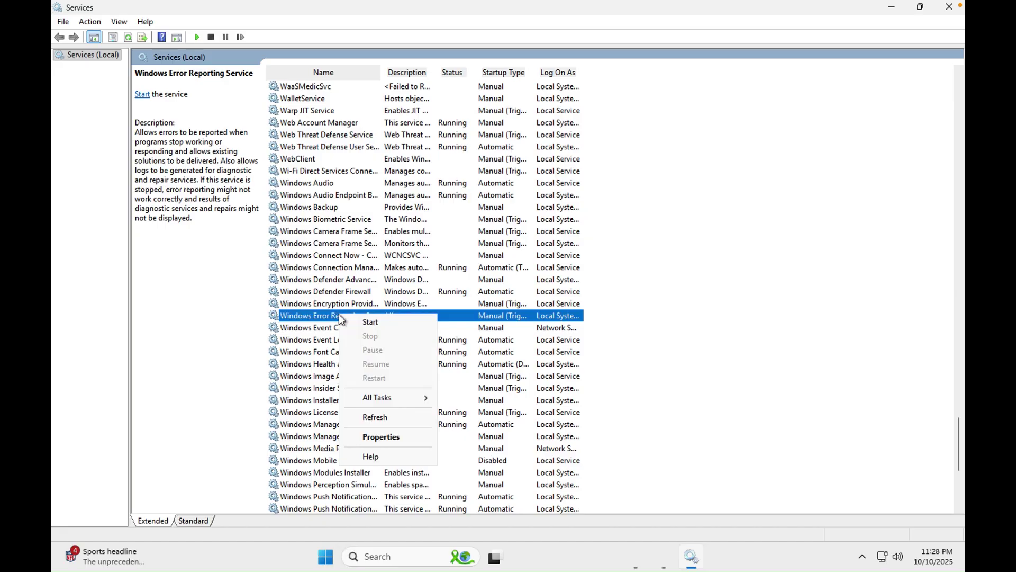
left_click(381, 436)
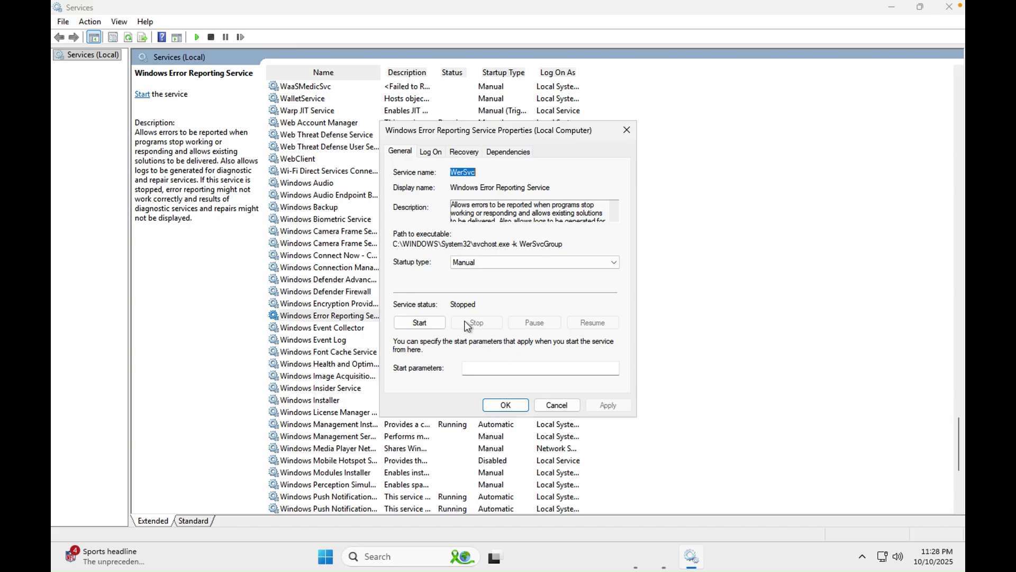
left_click(491, 264)
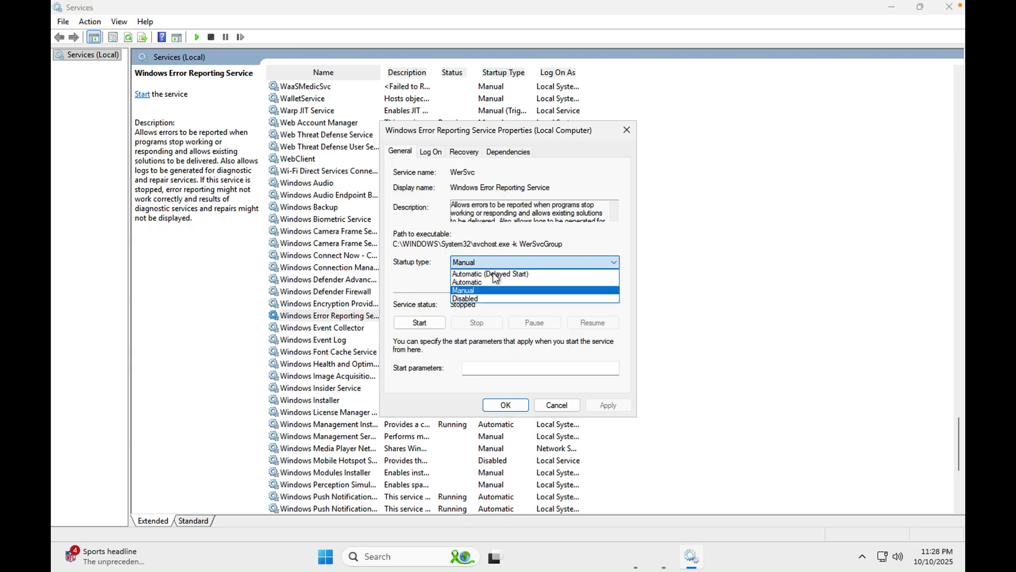
left_click(488, 300)
left_click(608, 405)
left_click(506, 405)
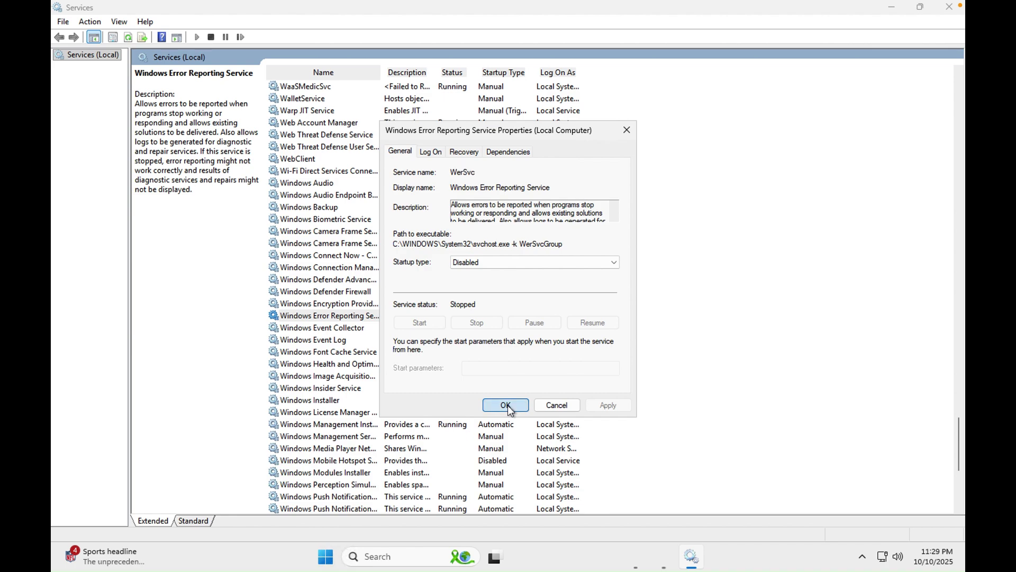
Locate the Program Compatibility Assistant Service in the services list and stop it
left_click(332, 328)
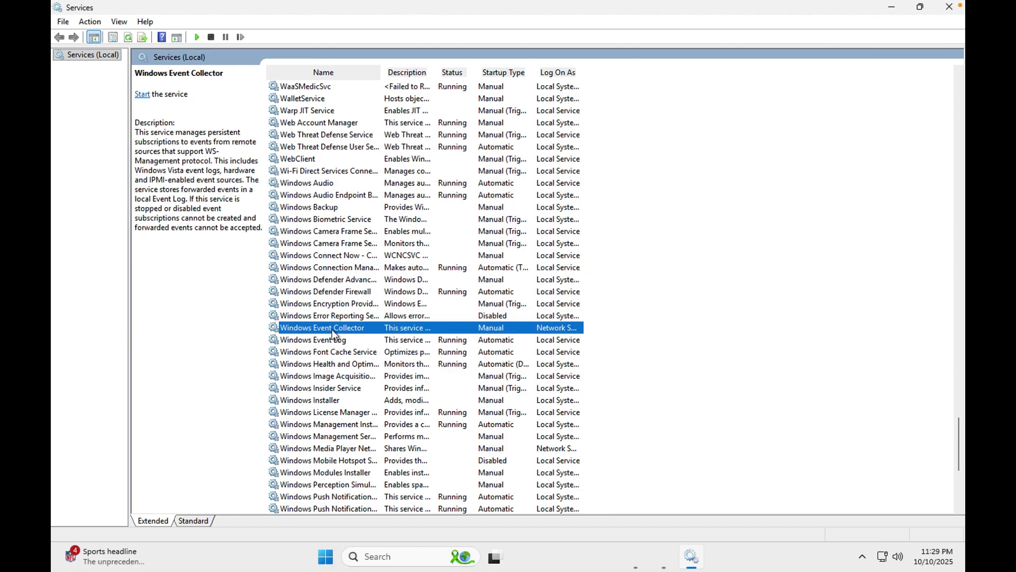
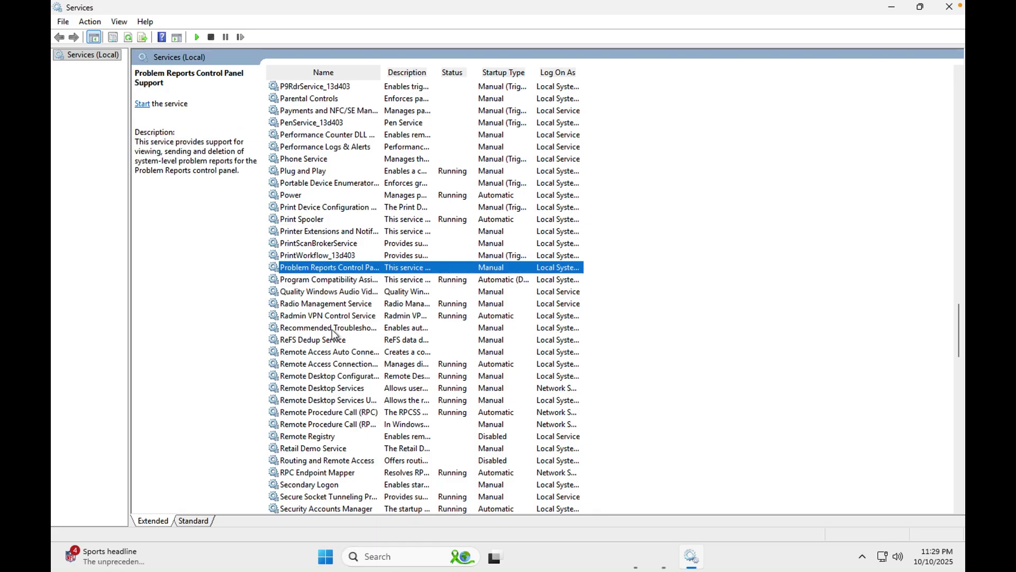
key("Up")
key("Up")
key("Up")
key("Up")
key("Up")
key("Up")
key("Down")
key("Down")
key("Down")
key("Down")
key("Down")
key("Down")
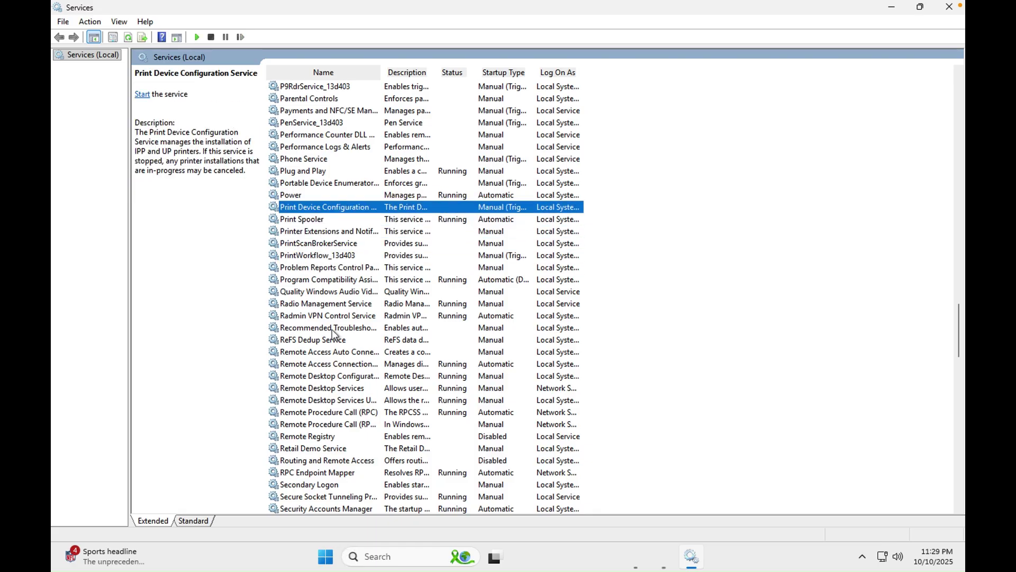
key("Up")
key("Up")
key("Up")
key("Up")
key("Up")
key("Up")
key("Up")
key("Up")
key("Up")
key("Up")
key("Up")
key("Up")
key("Up")
key("Up")
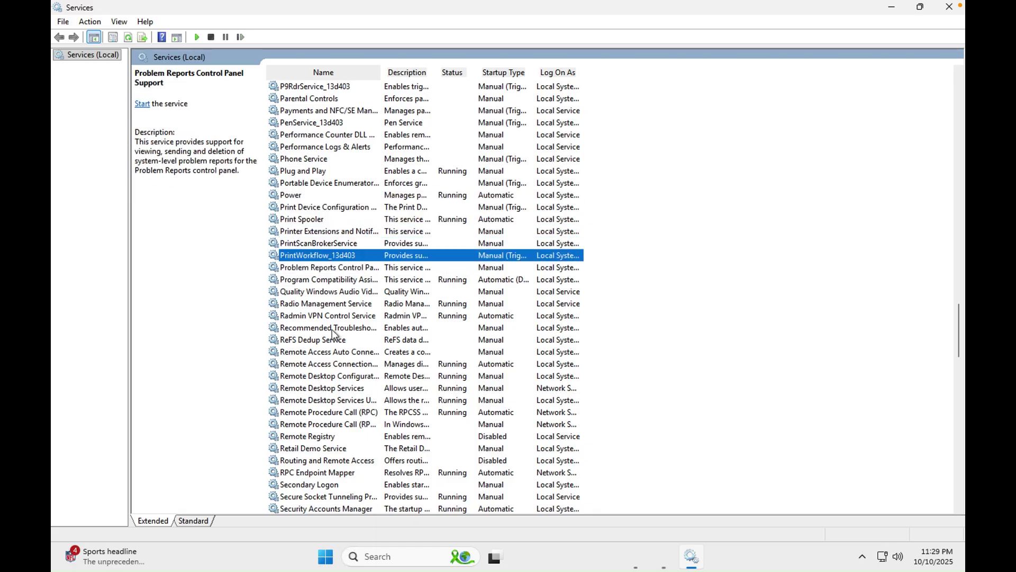
key("Up")
key("Up")
key("Up")
key("Up")
key("Up")
key("Up")
key("Up")
key("Up")
key("Up")
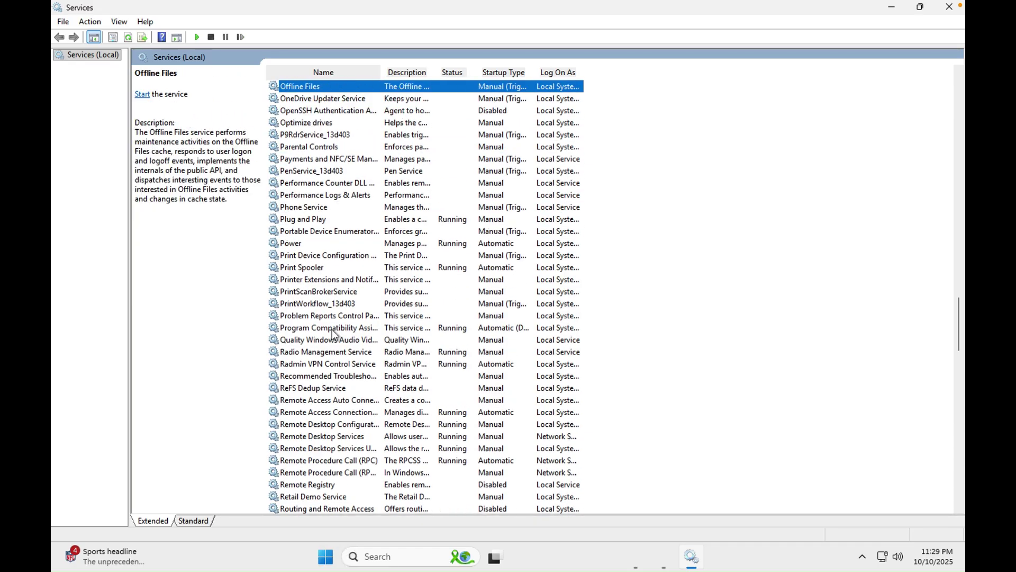
key("Down")
key("Down")
key("Down")
key("Down")
key("Down")
key("Down")
key("Down")
key("Down")
key("Down")
key("Down")
key("Down")
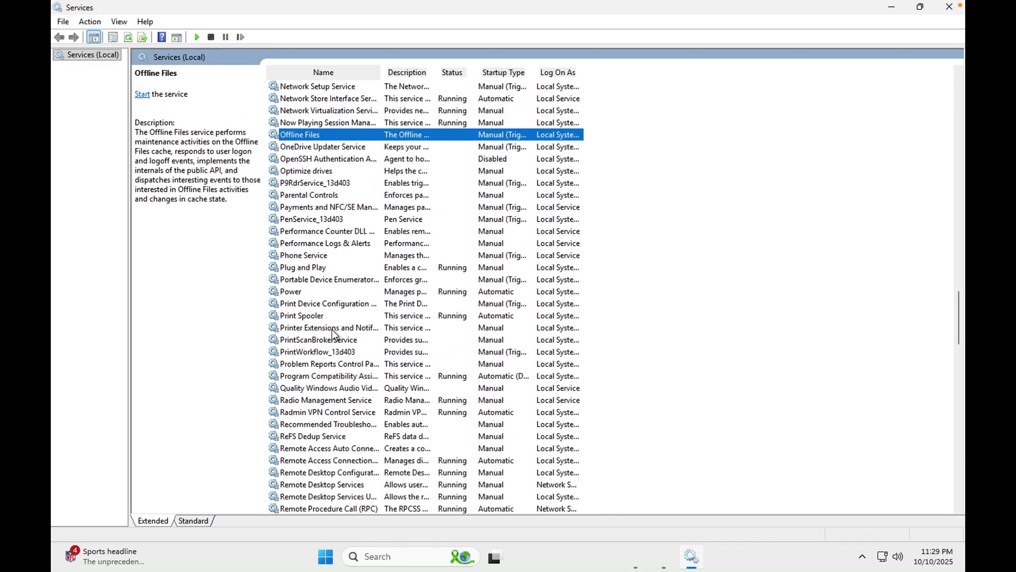
key("Down")
key("Down")
key("Down")
key("Down")
key("Down")
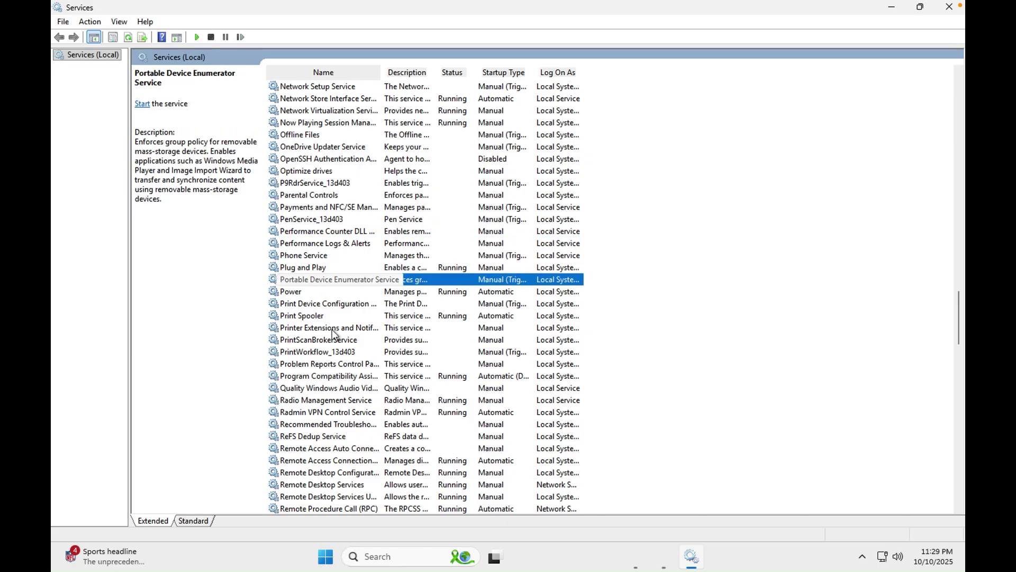
key("Up")
key("Down")
key("Down")
key("Down")
key("Down")
key("Down")
key("Down")
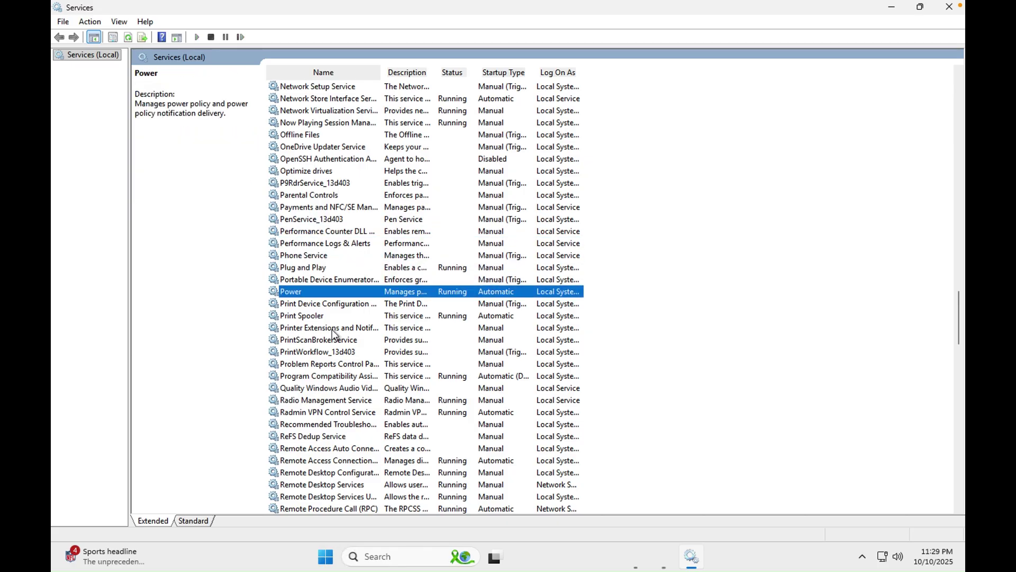
key("Down")
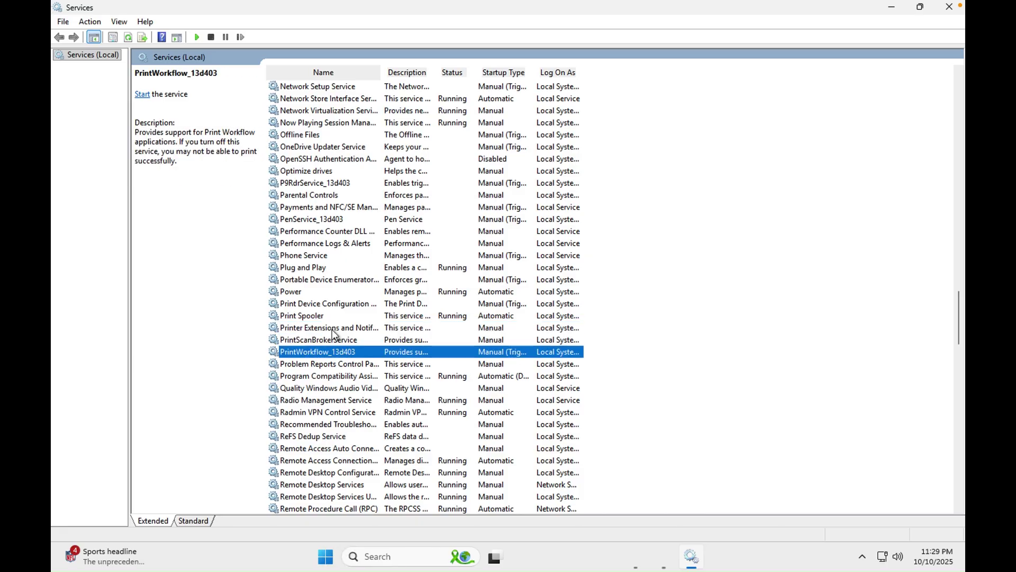
key("Down")
key("Down")
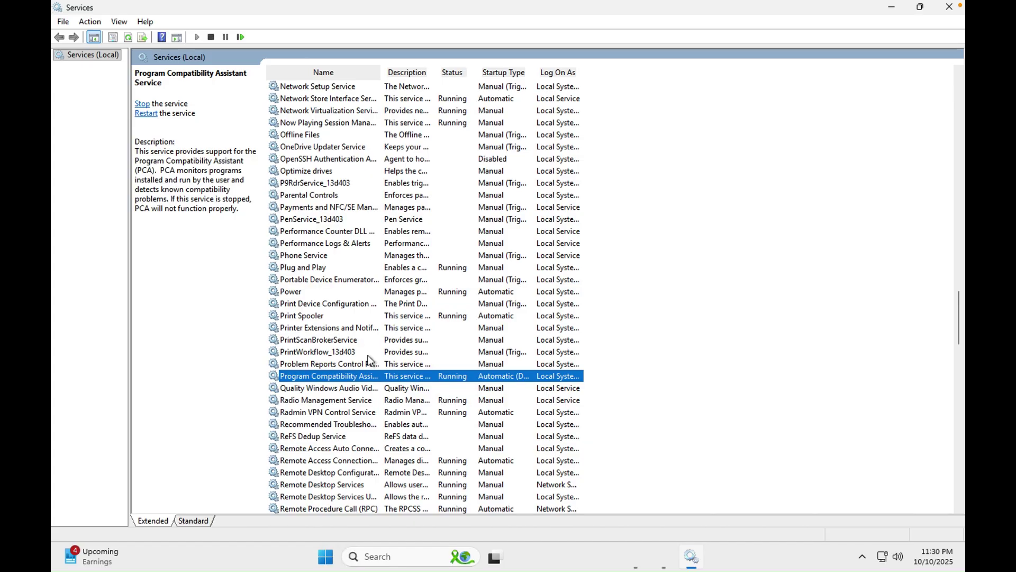
right_click(345, 374)
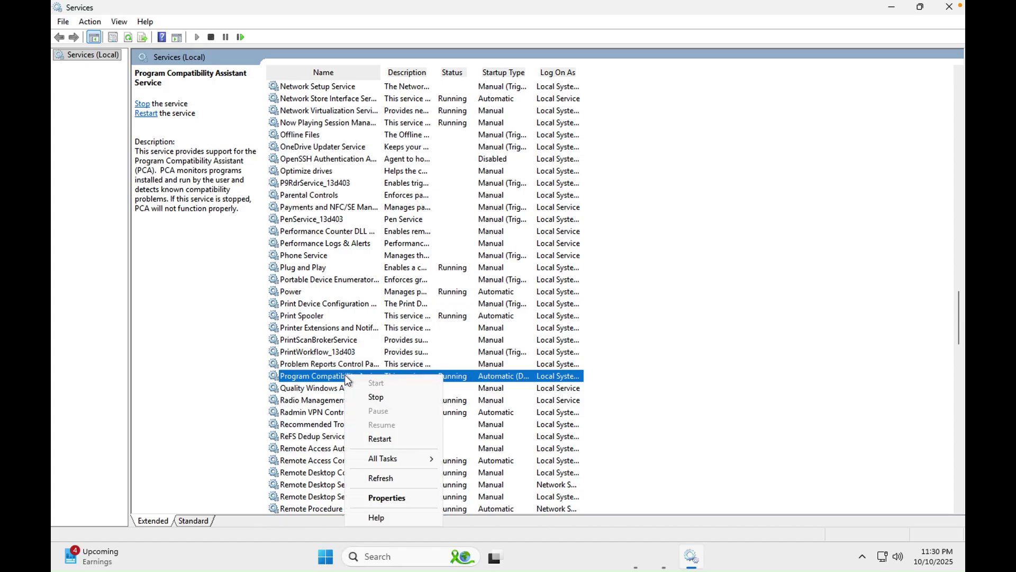
left_click(375, 398)
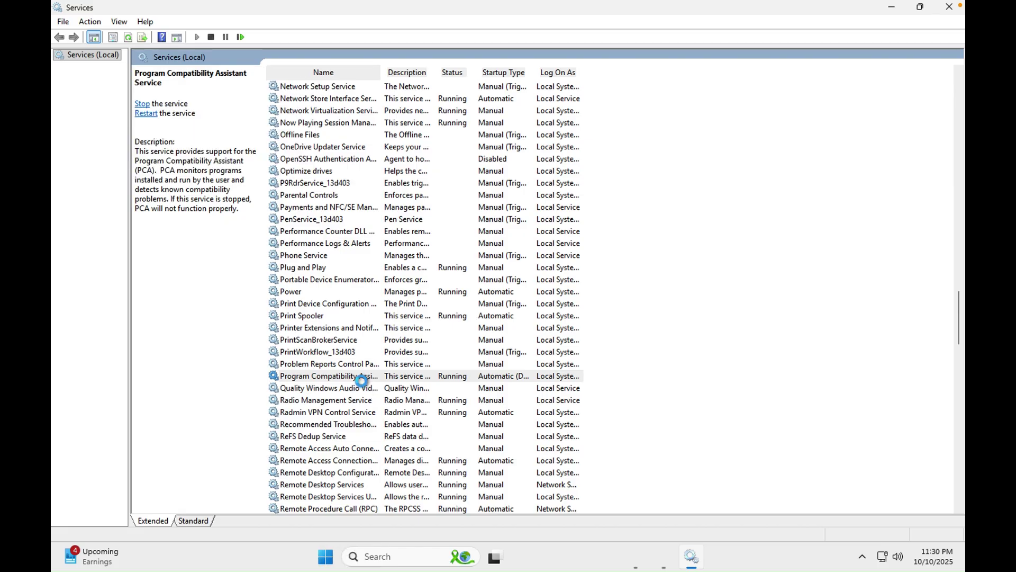
Set the startup type of the Program Compatibility Assistant Service to Disabled and apply the change
right_click(360, 376)
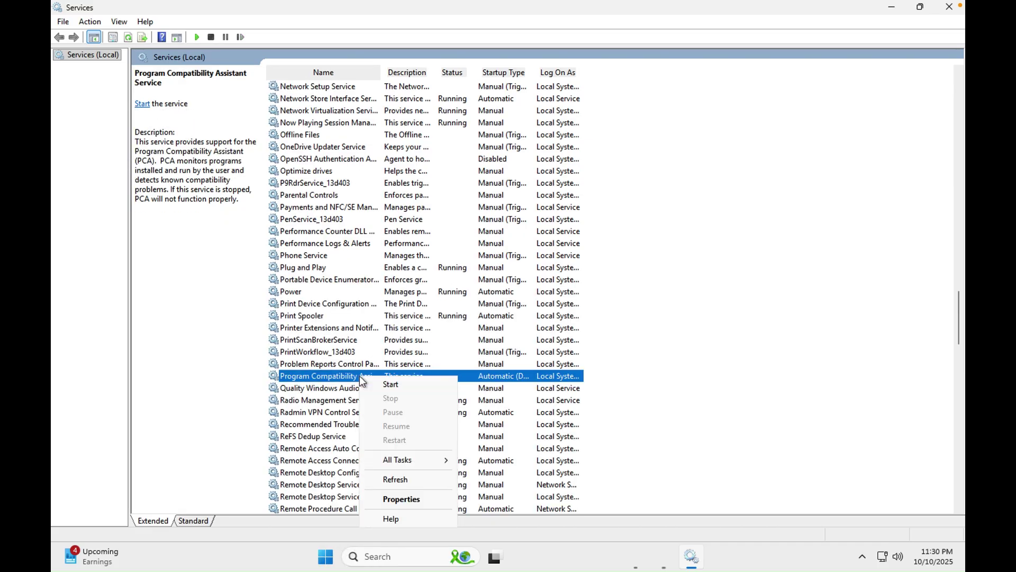
left_click(405, 497)
left_click(497, 264)
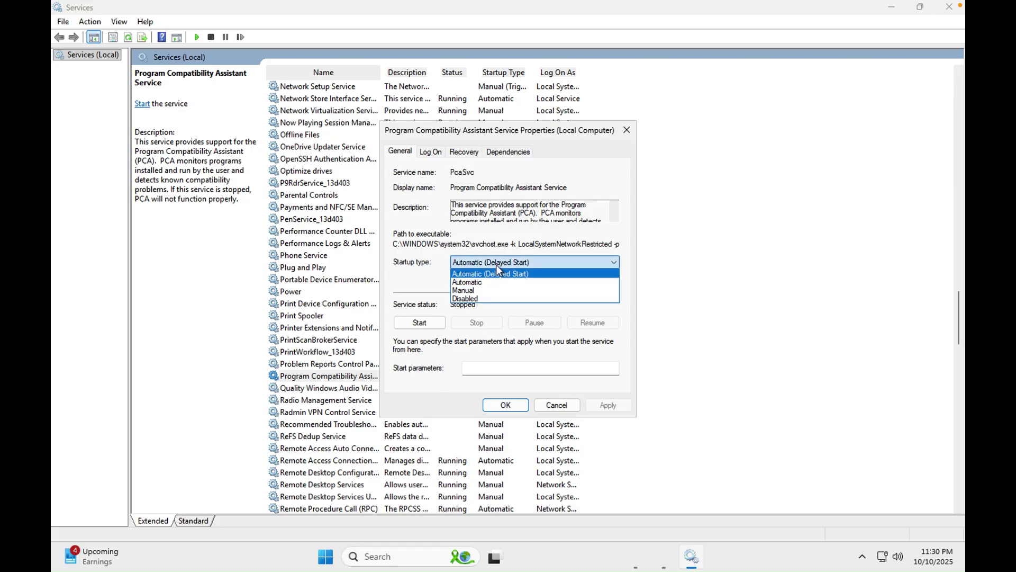
left_click(485, 298)
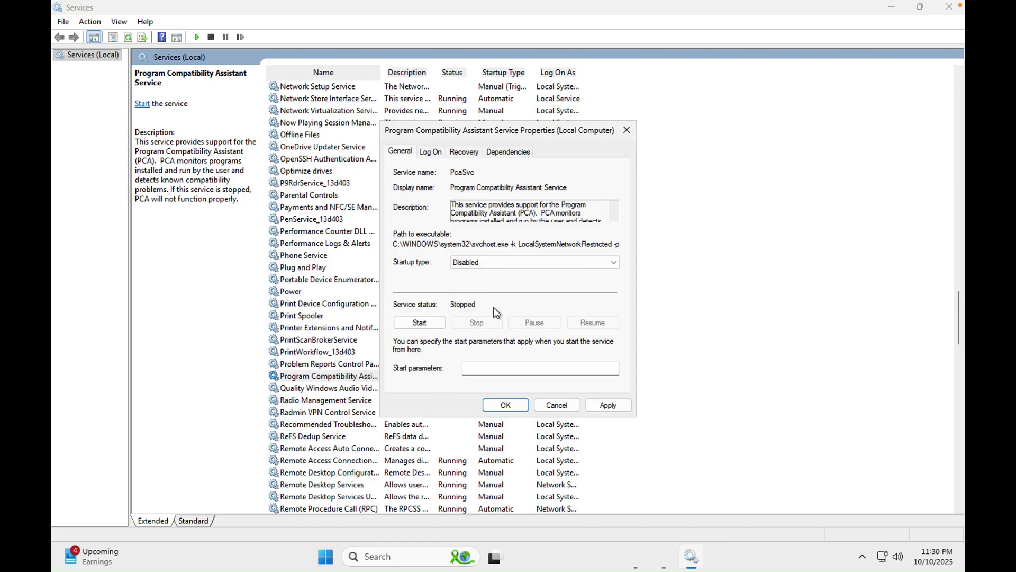
left_click(603, 405)
left_click(522, 406)
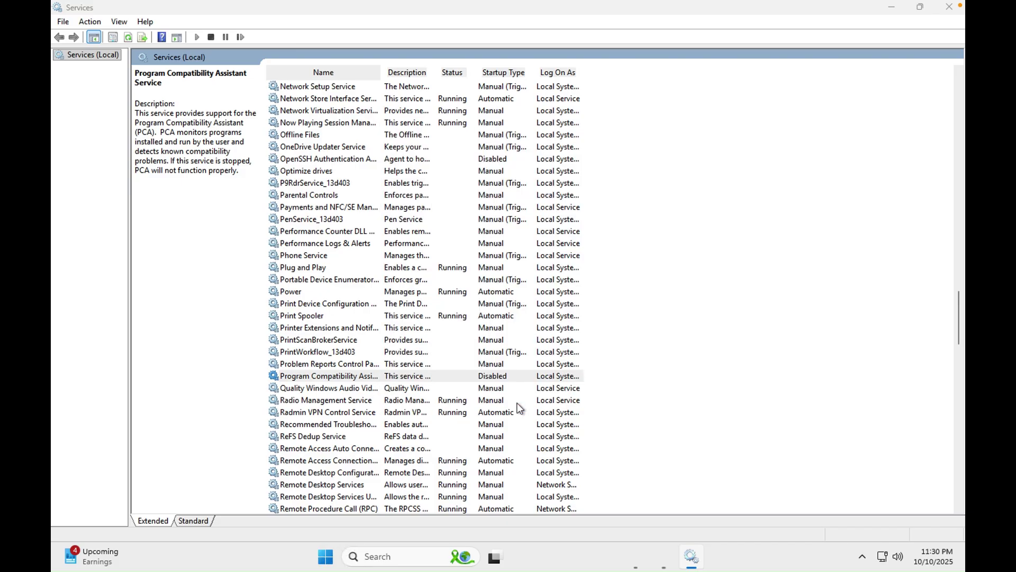
Locate the SysMain service in the services list and stop it
left_click(342, 346)
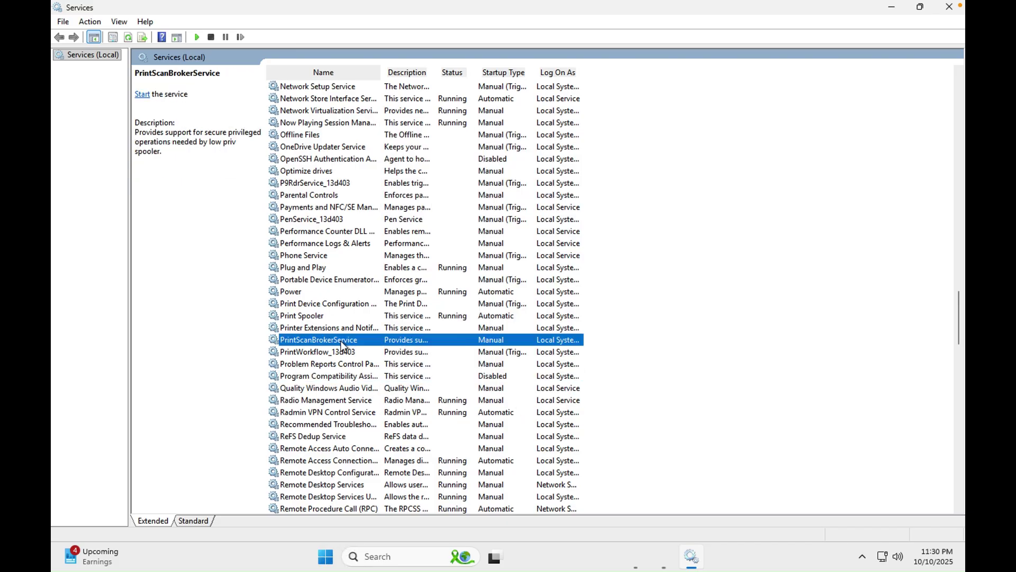
key("s")
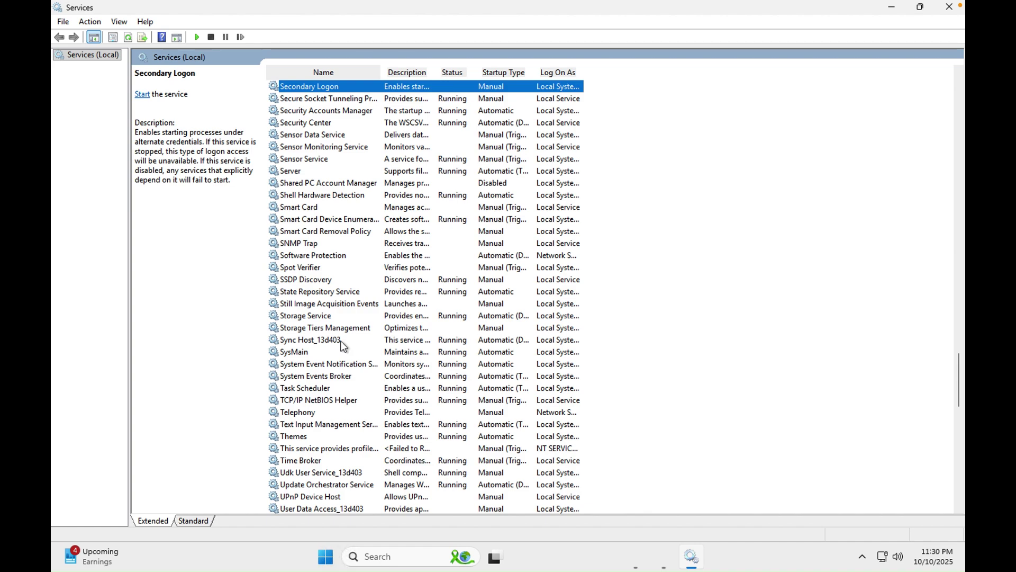
key("s")
key("s")
key("s")
key("s")
key("s")
key("s")
key("s")
key("s")
key("s")
key("s")
key("s")
key("s")
key("s")
key("s")
key("s")
key("s")
key("s")
key("s")
key("s")
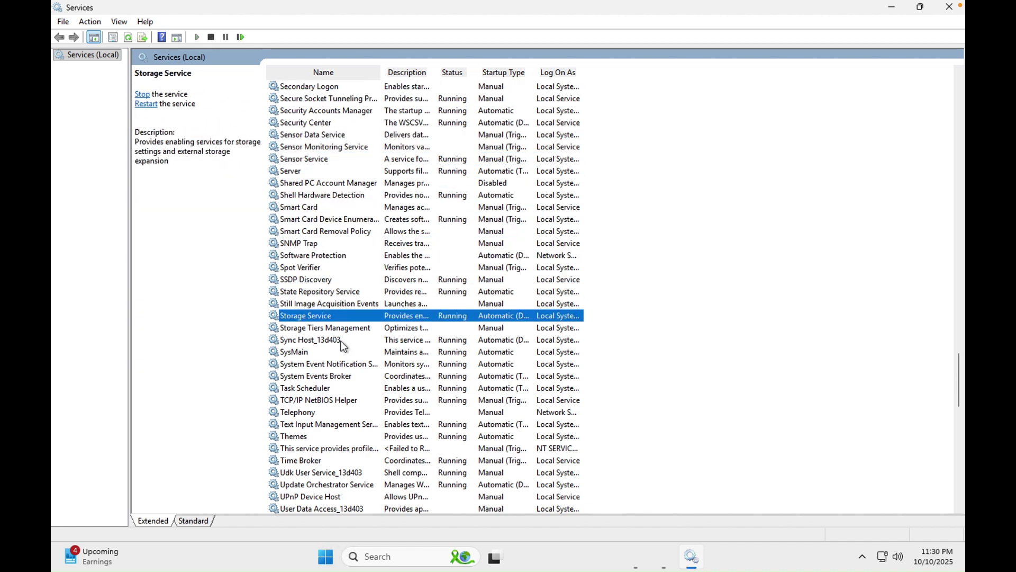
key("s")
key("s")
key("s")
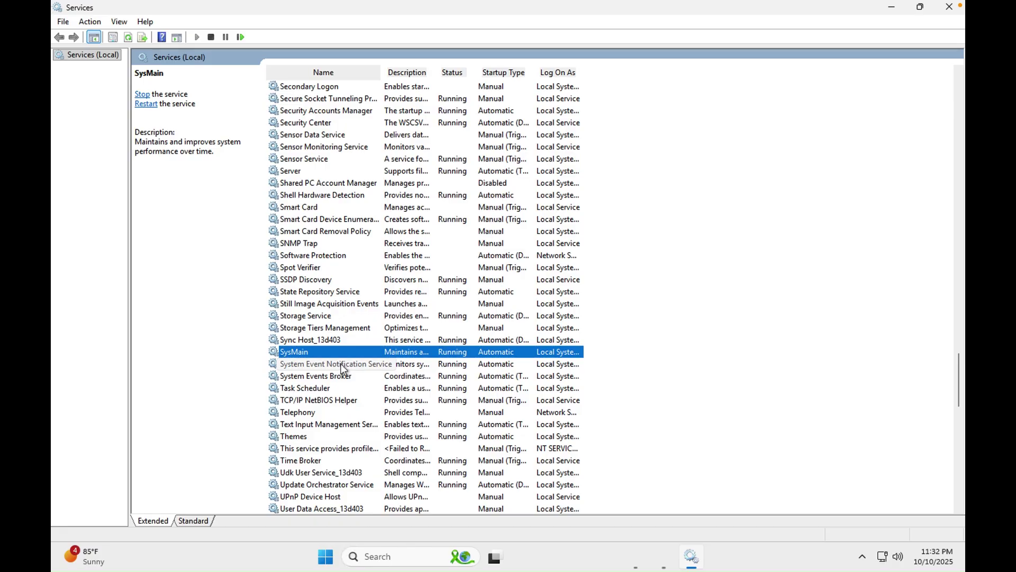
right_click(318, 350)
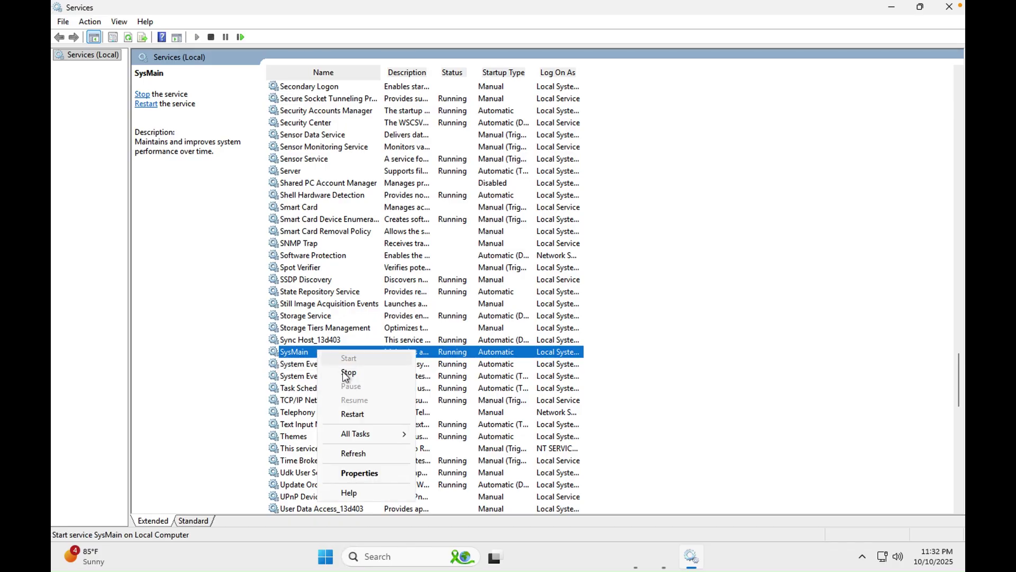
left_click(346, 373)
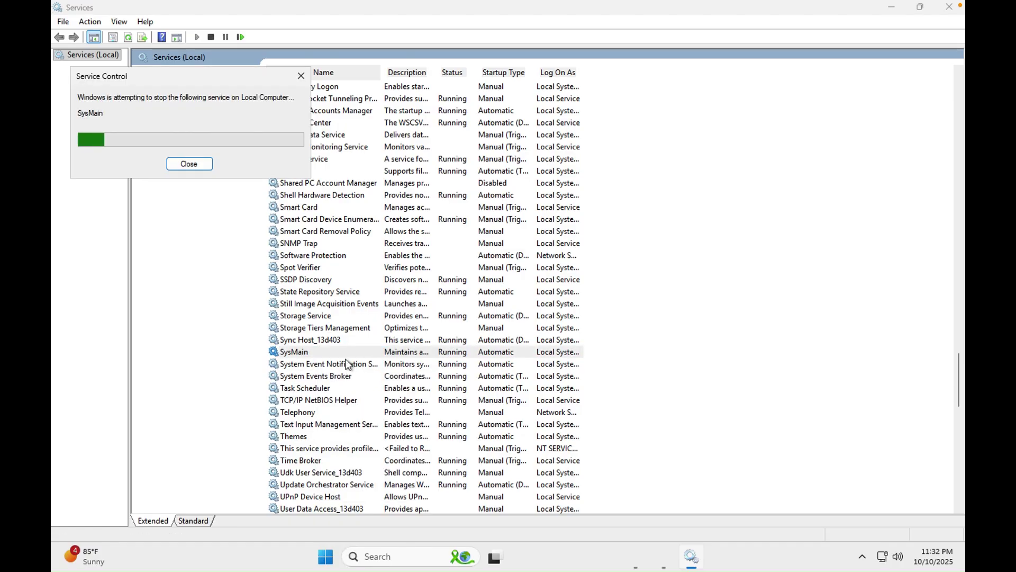
Set the startup type of the SysMain service to Disabled and apply the change
right_click(322, 350)
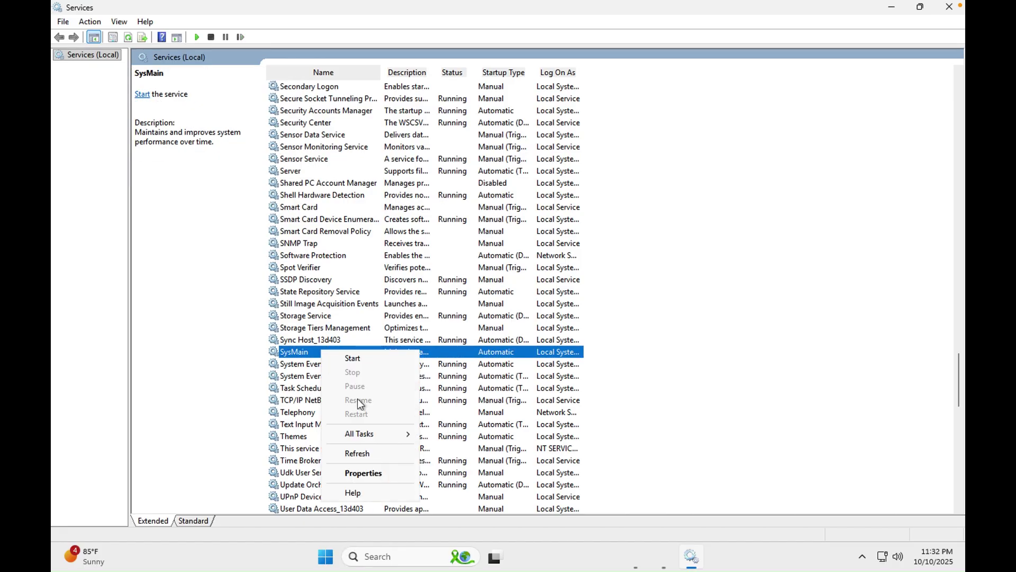
left_click(378, 472)
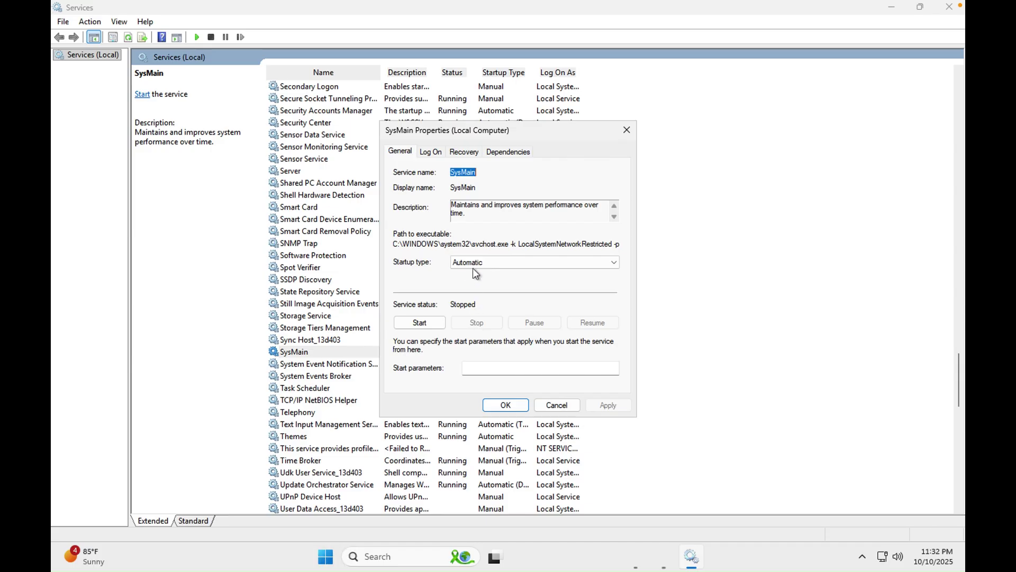
left_click(472, 268)
left_click(471, 299)
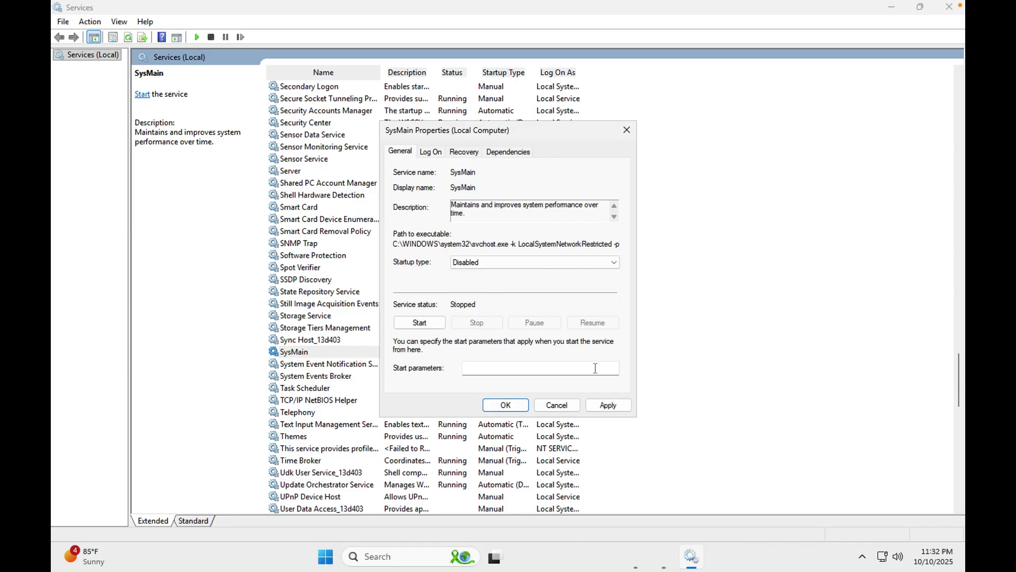
left_click(619, 408)
left_click(517, 405)
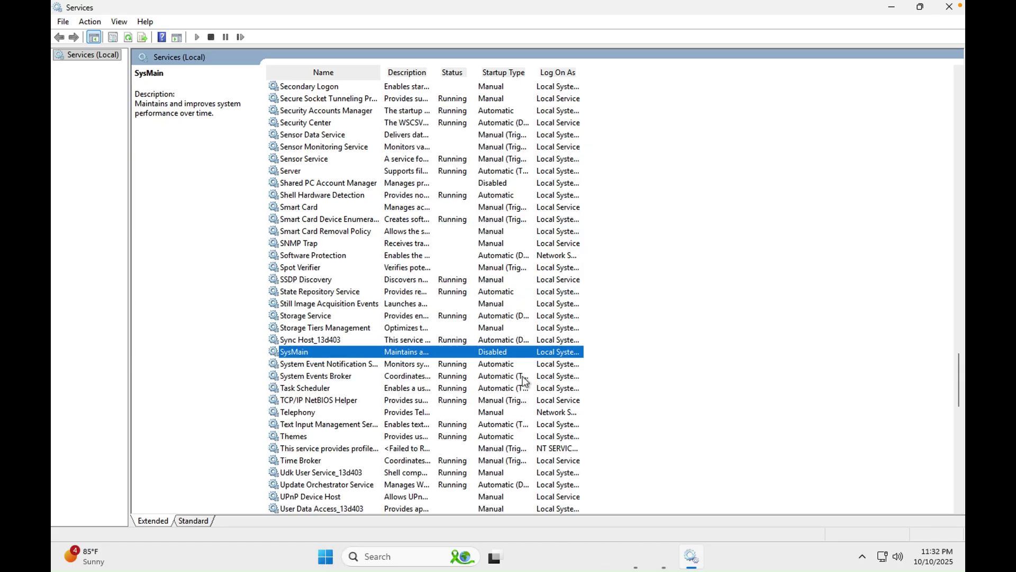
Close the Services window and bring up the Windows search
left_click(949, 7)
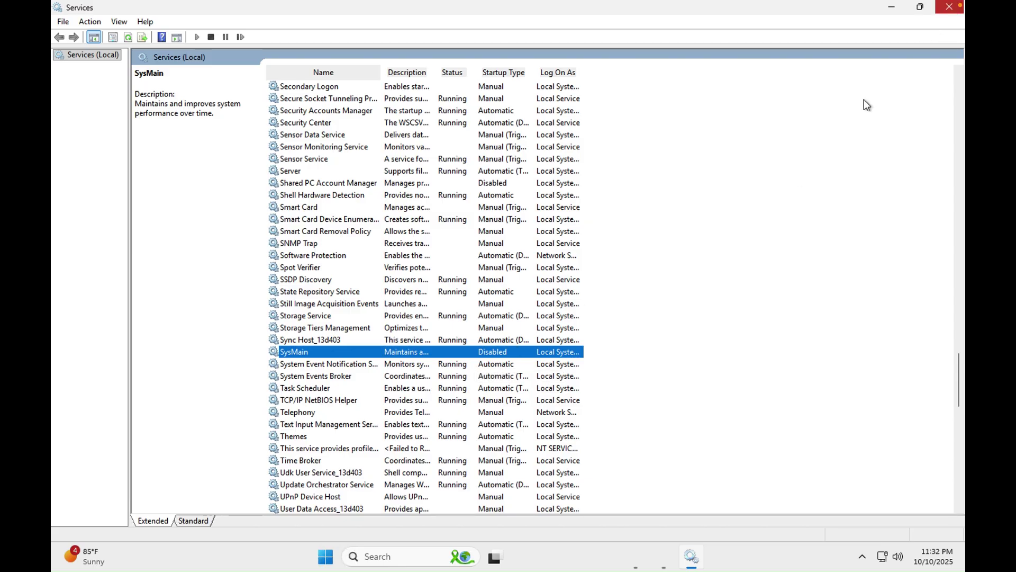
left_click(342, 562)
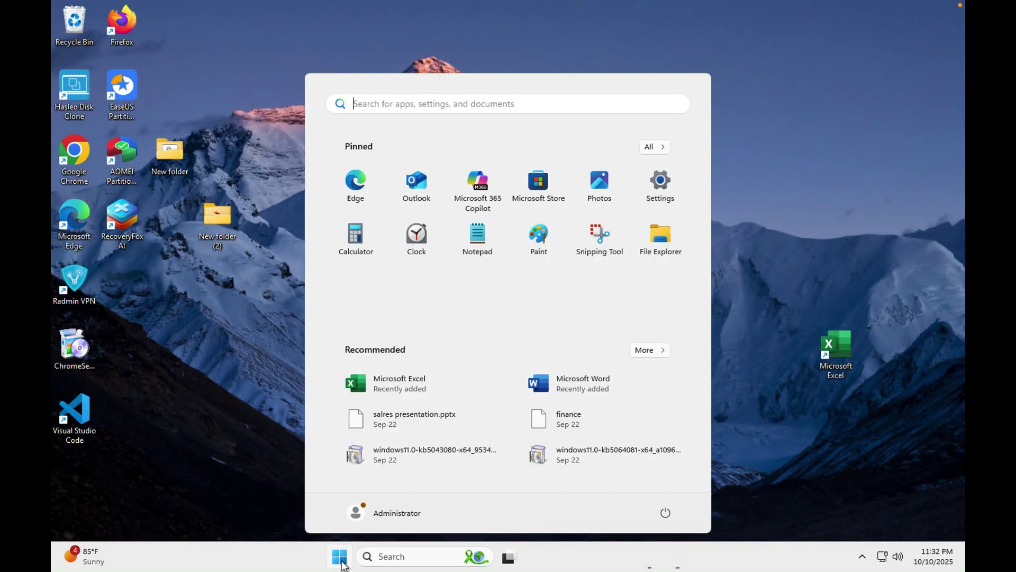
type("serv")
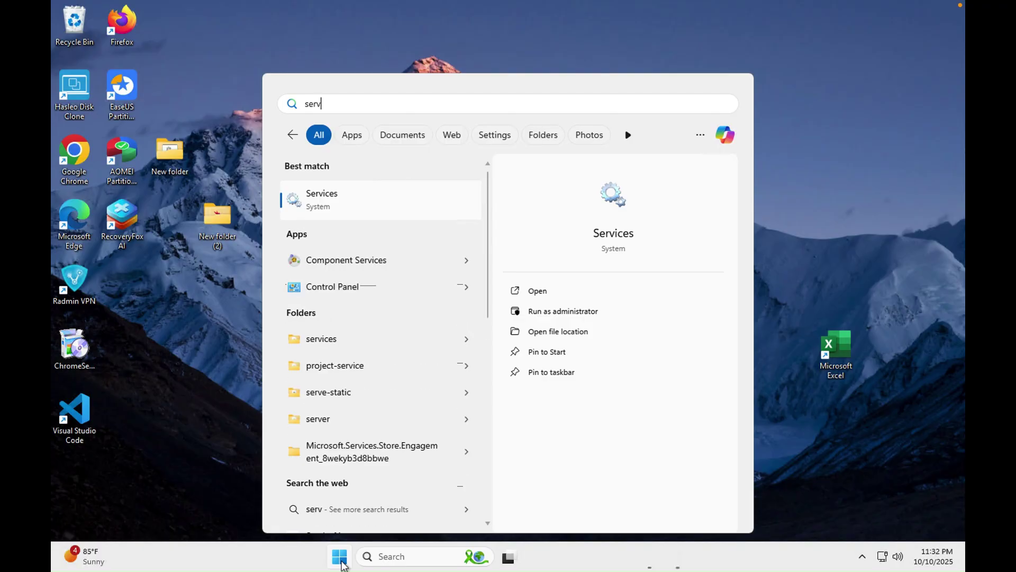
key("BackSpace")
key("BackSpace")
key("BackSpace")
key("BackSpace")
Search Windows for "msc" and open System Configuration
type("ms")
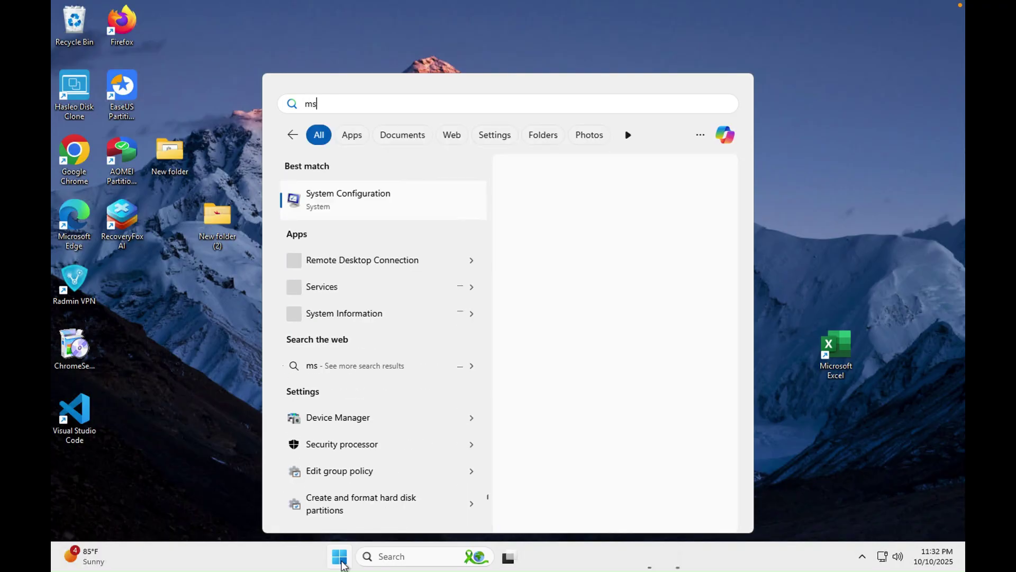
type("c")
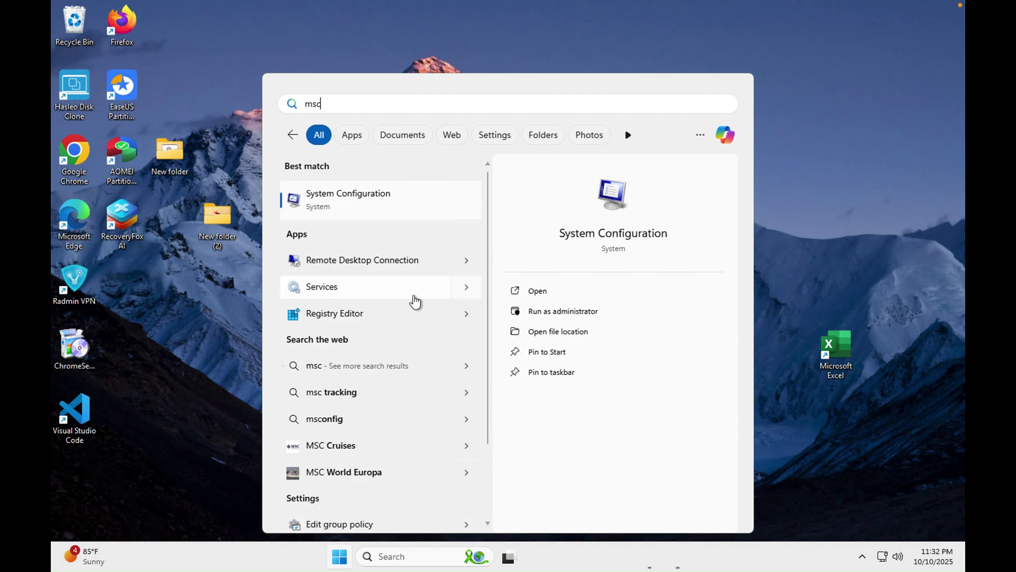
left_click(357, 209)
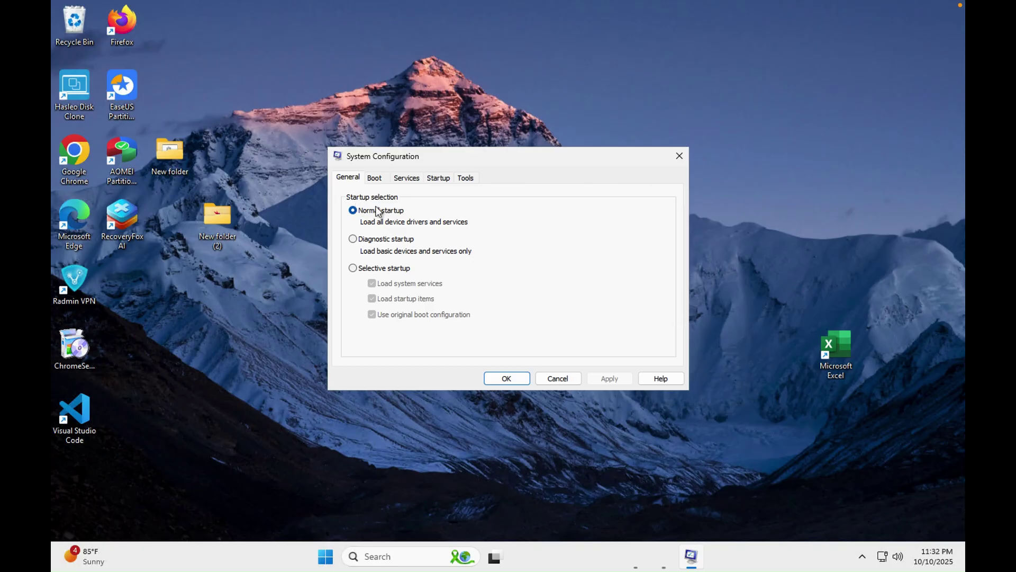
Hide all Microsoft services in the System Configuration services list, disable the Radmin VPN Control Service and apply the change
left_click(408, 180)
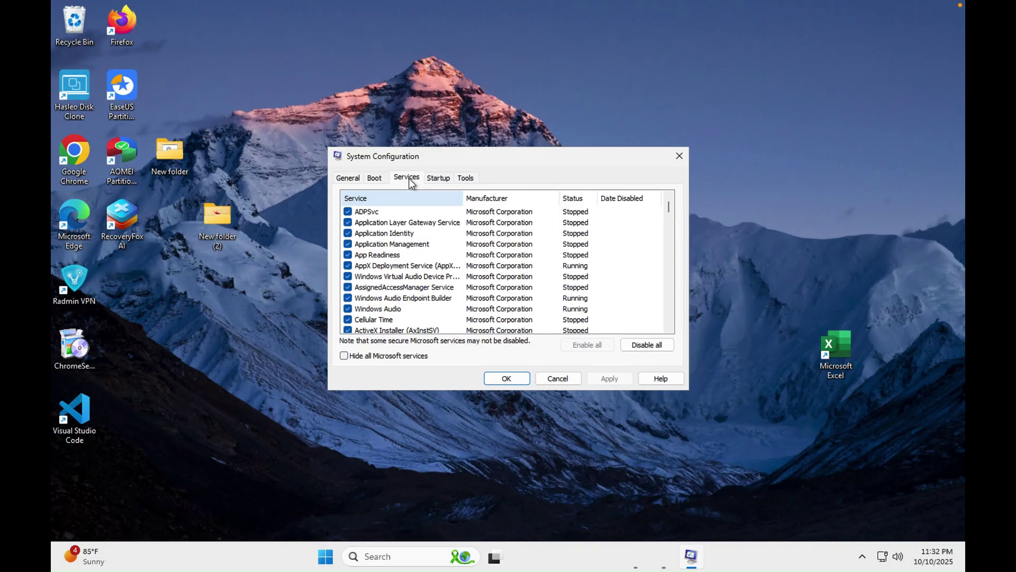
left_click(346, 357)
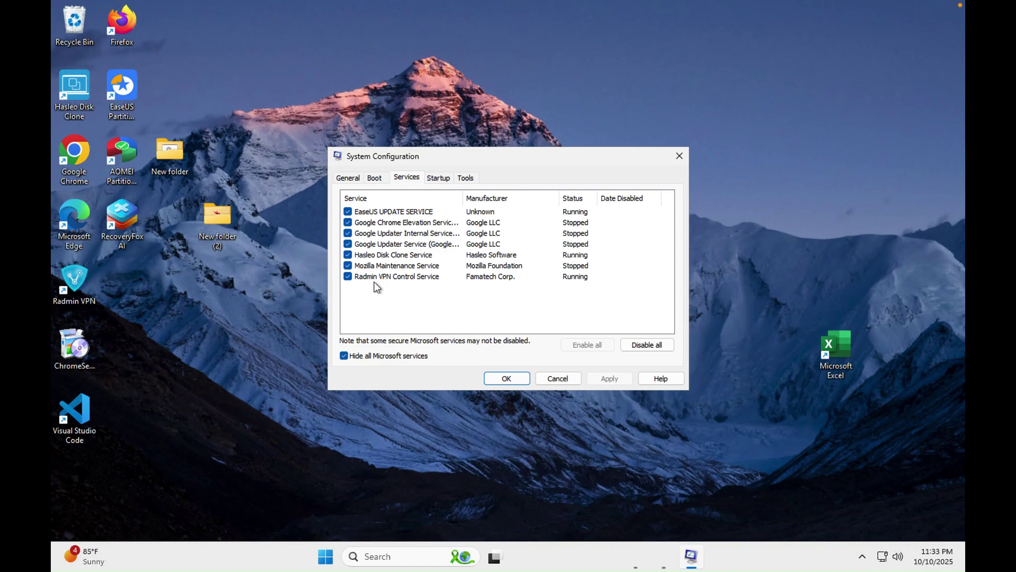
left_click(348, 277)
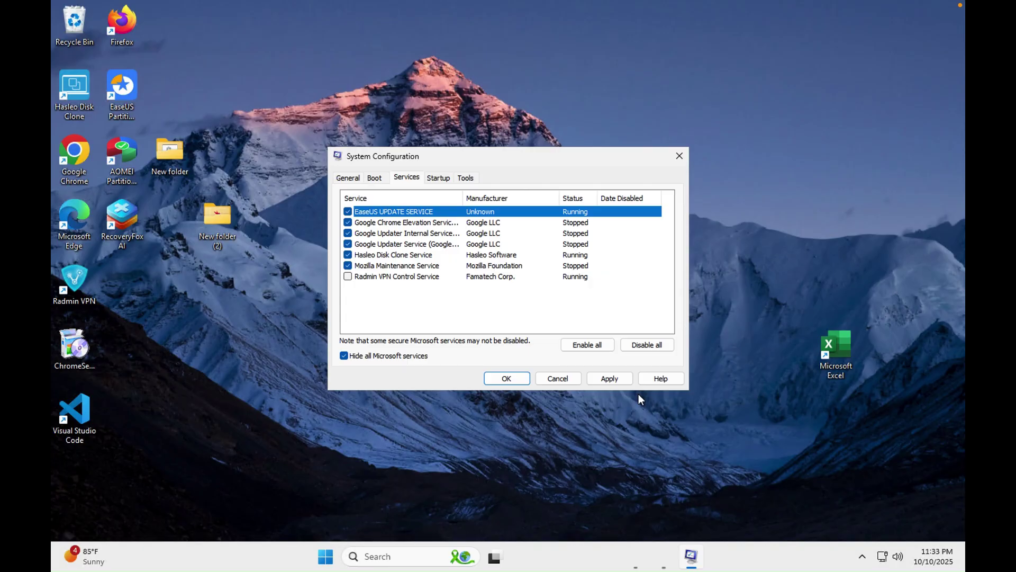
left_click(621, 381)
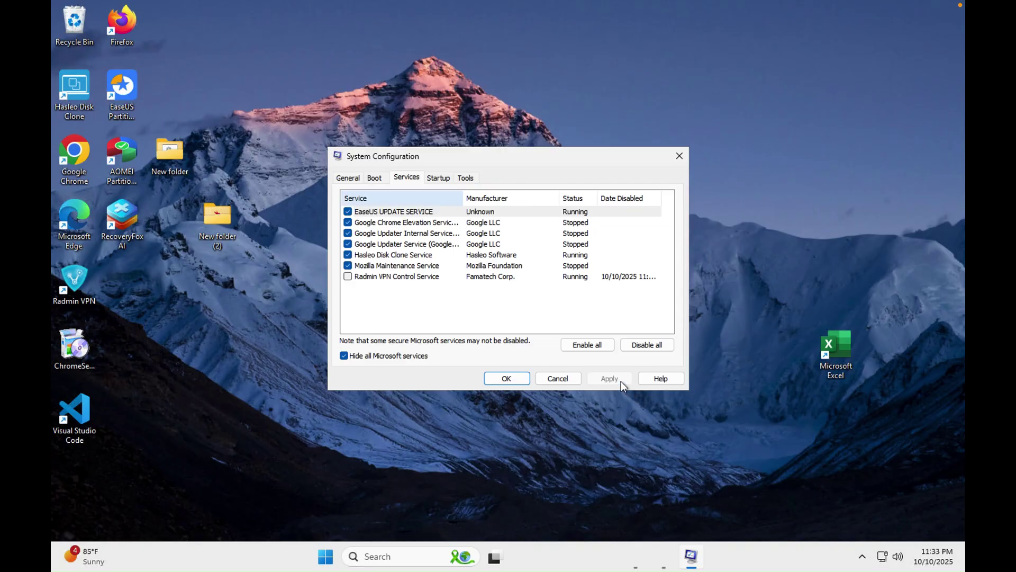
Close System Configuration with its changes accepted and restart the computer
left_click(514, 379)
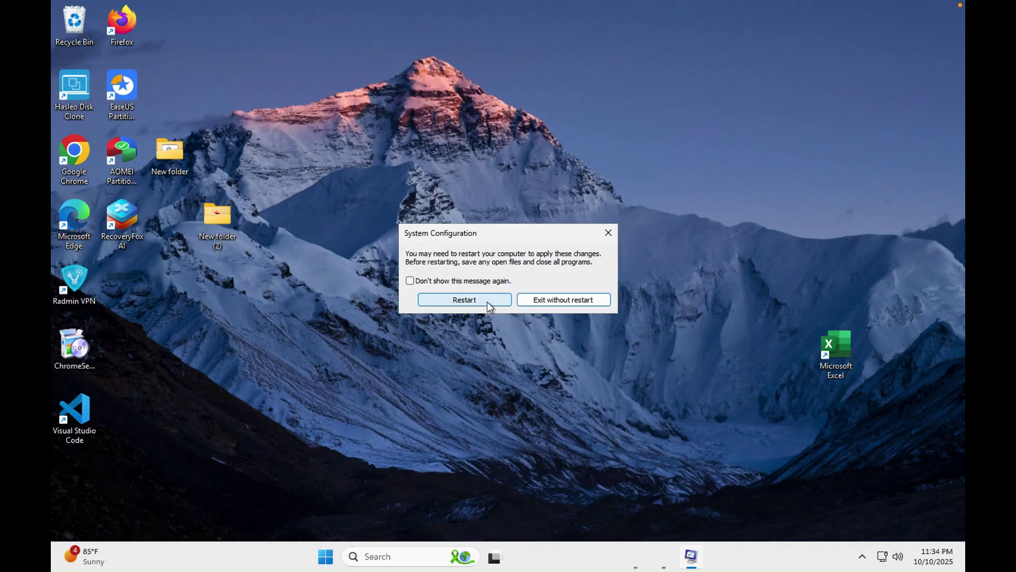
left_click(487, 303)
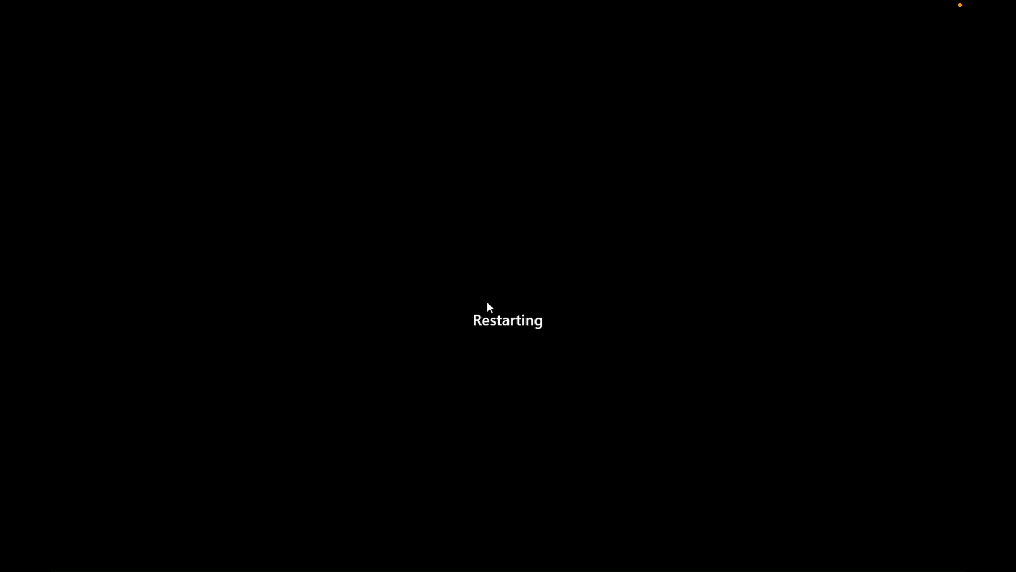